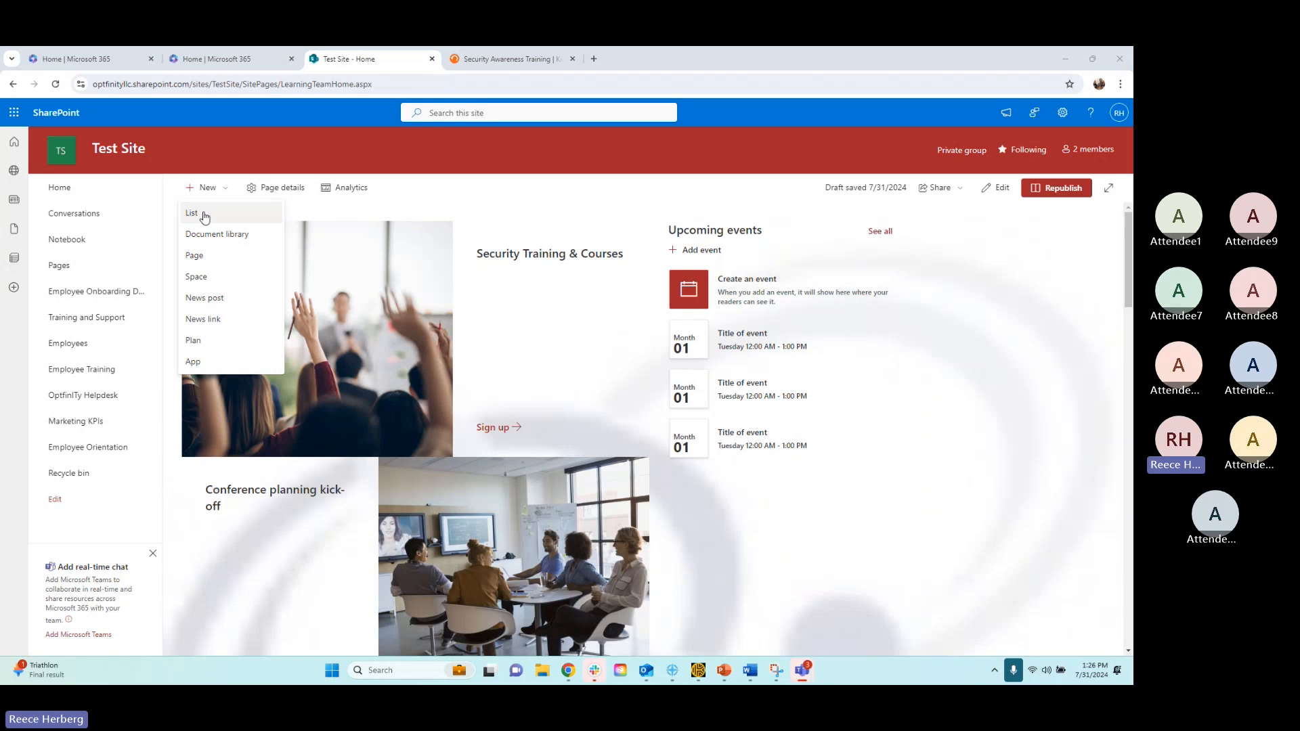
# Look through the list creation options, including the Microsoft templates and the existing lists on Test Site
pyautogui.click(190, 215)
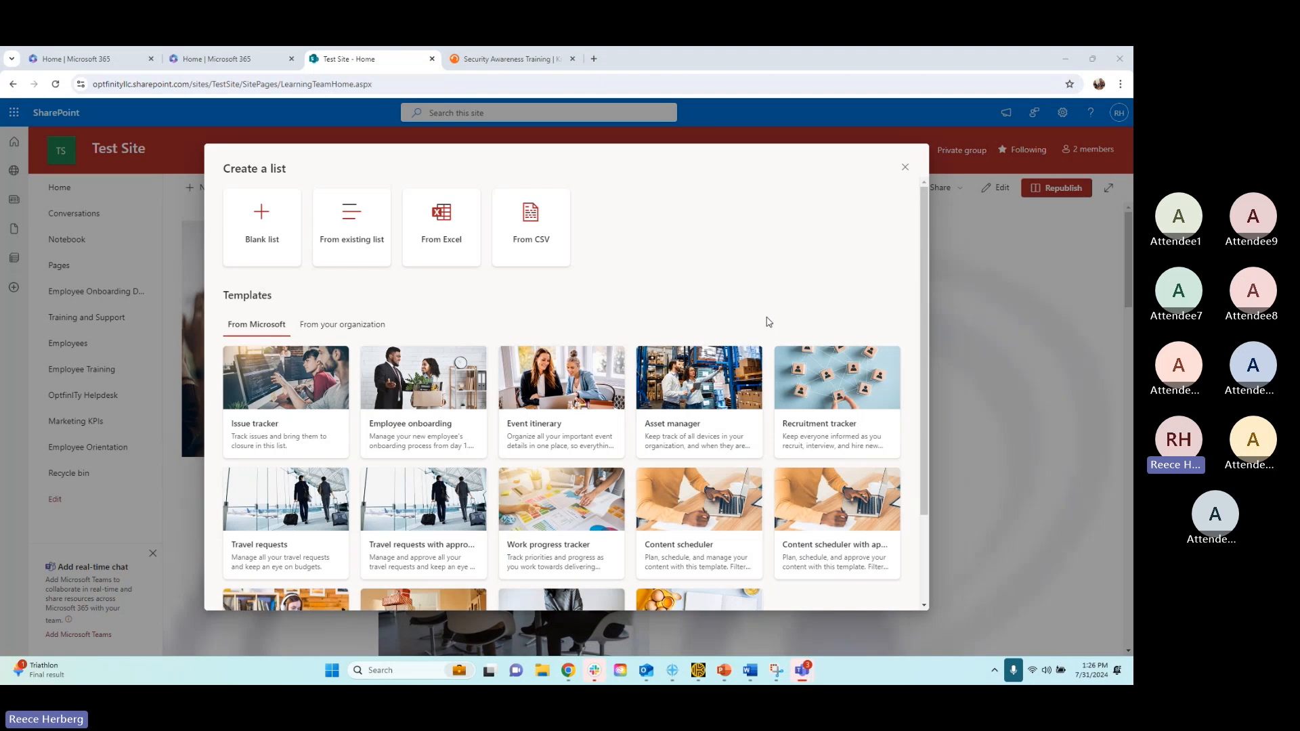
pyautogui.scroll(-3, 596, 420)
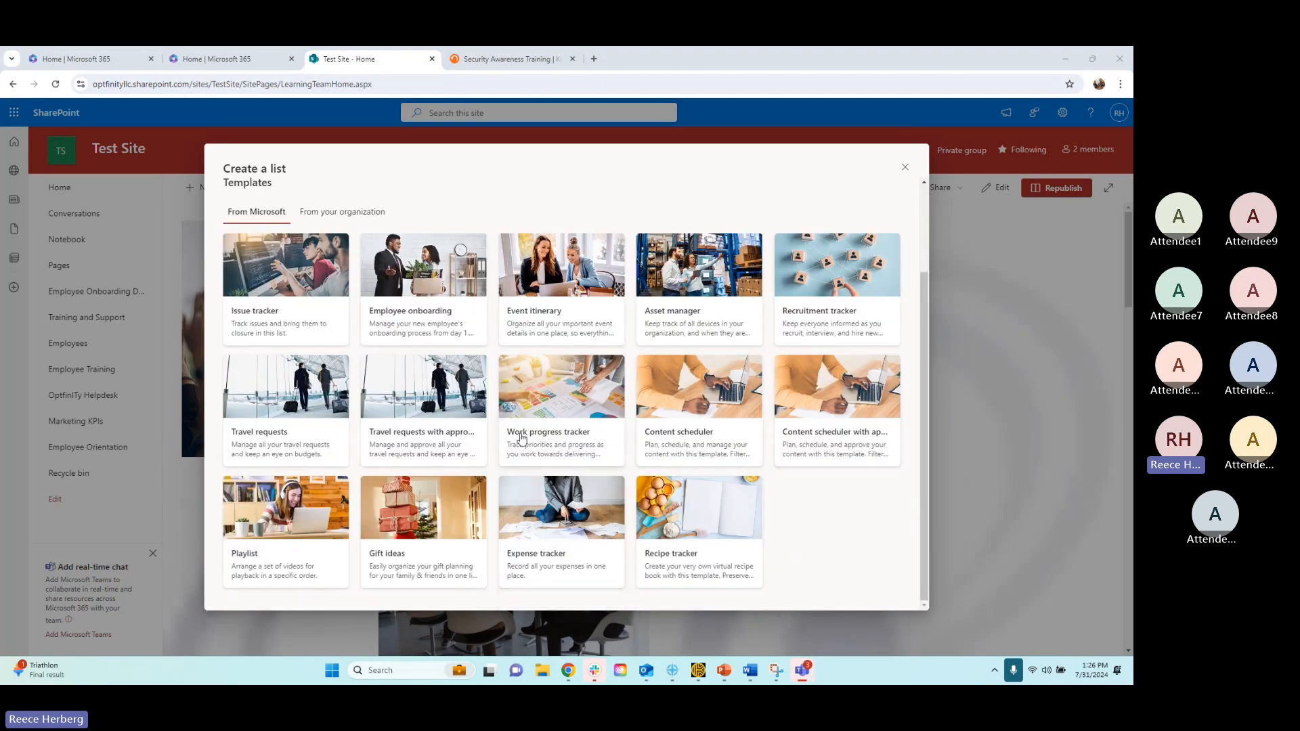
pyautogui.scroll(2, 673, 412)
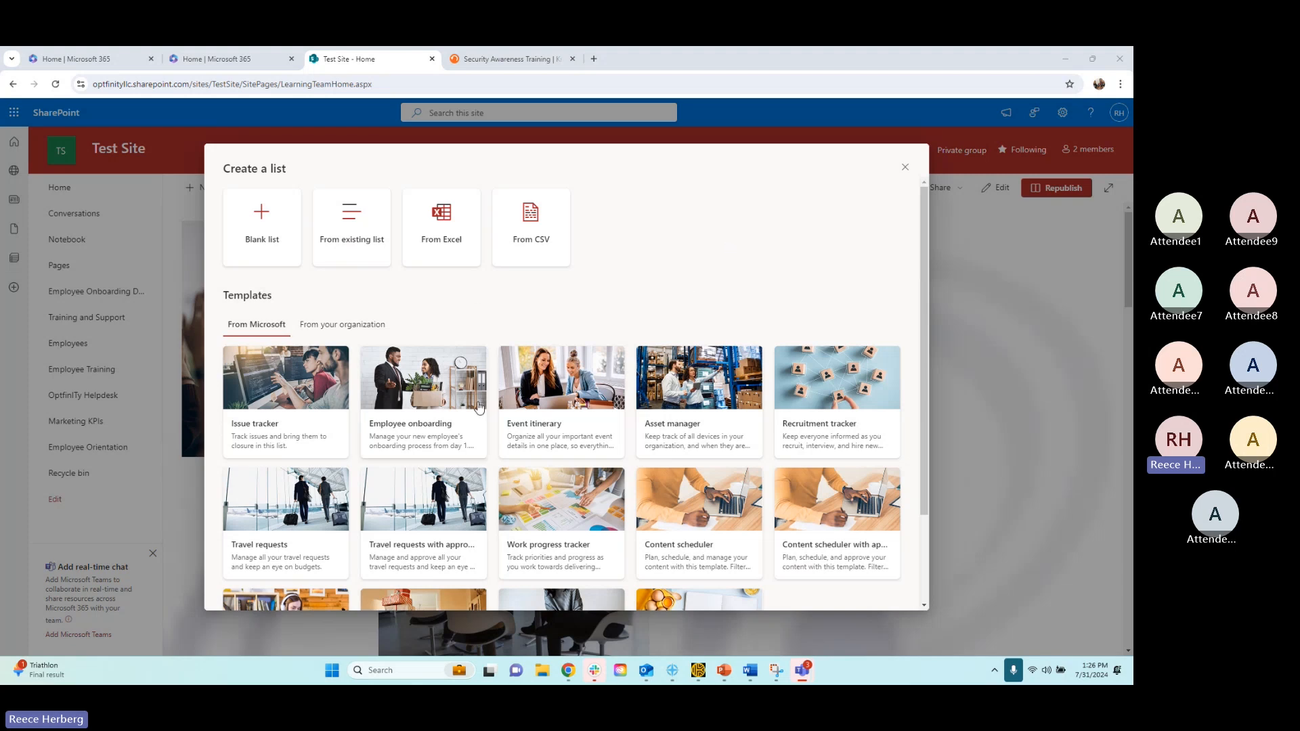
pyautogui.scroll(-3, 586, 395)
pyautogui.scroll(3, 586, 394)
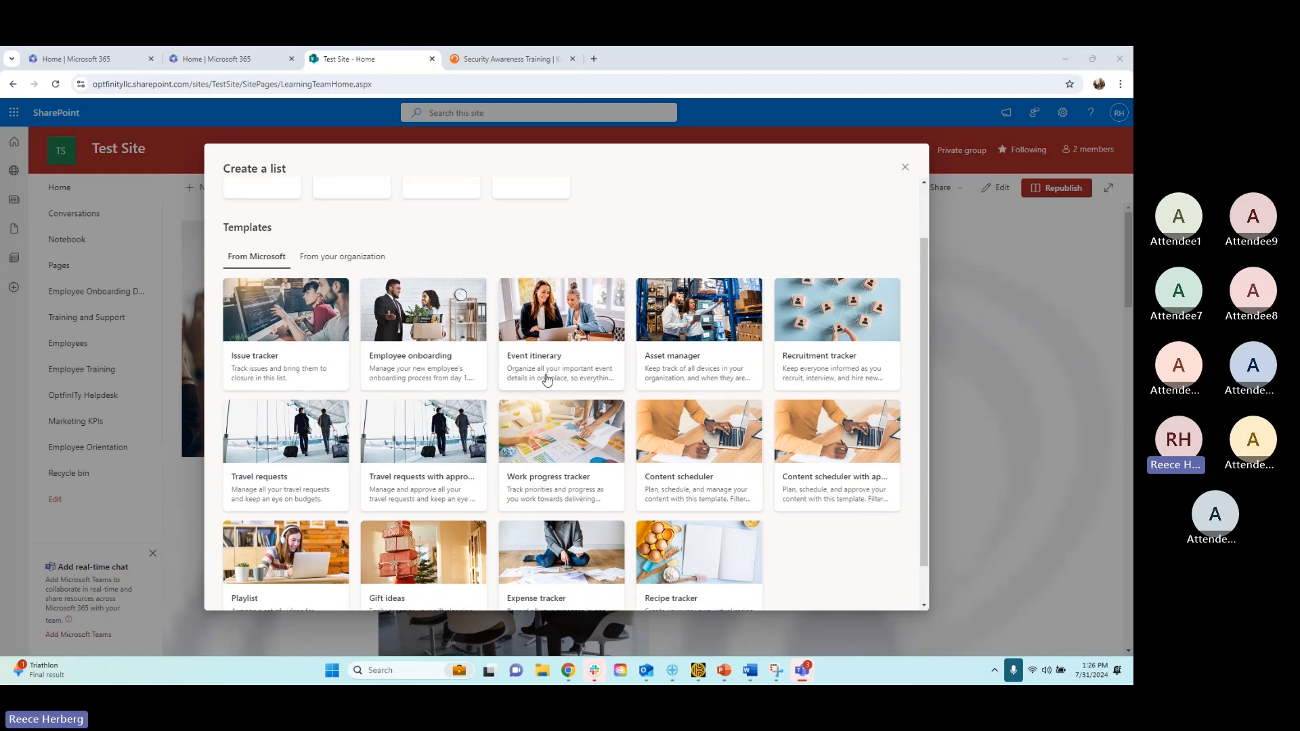
pyautogui.scroll(-3, 711, 450)
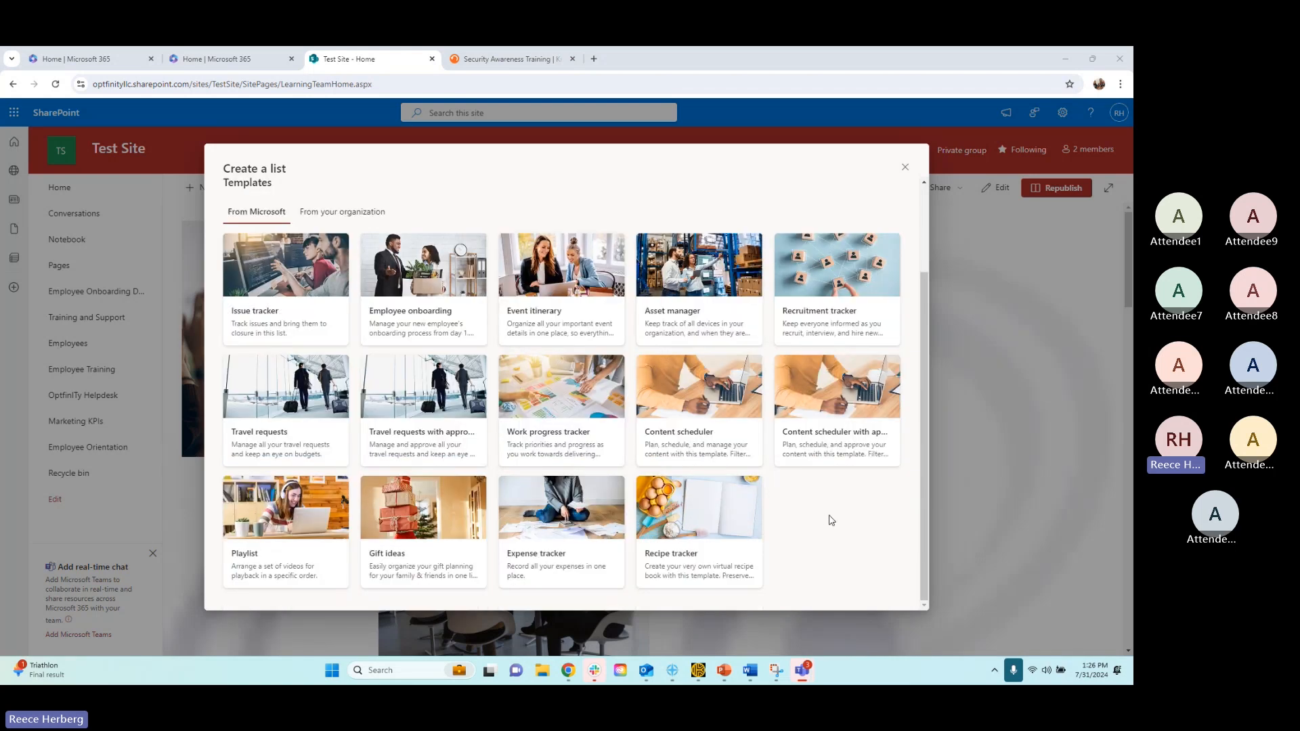
pyautogui.scroll(3, 832, 520)
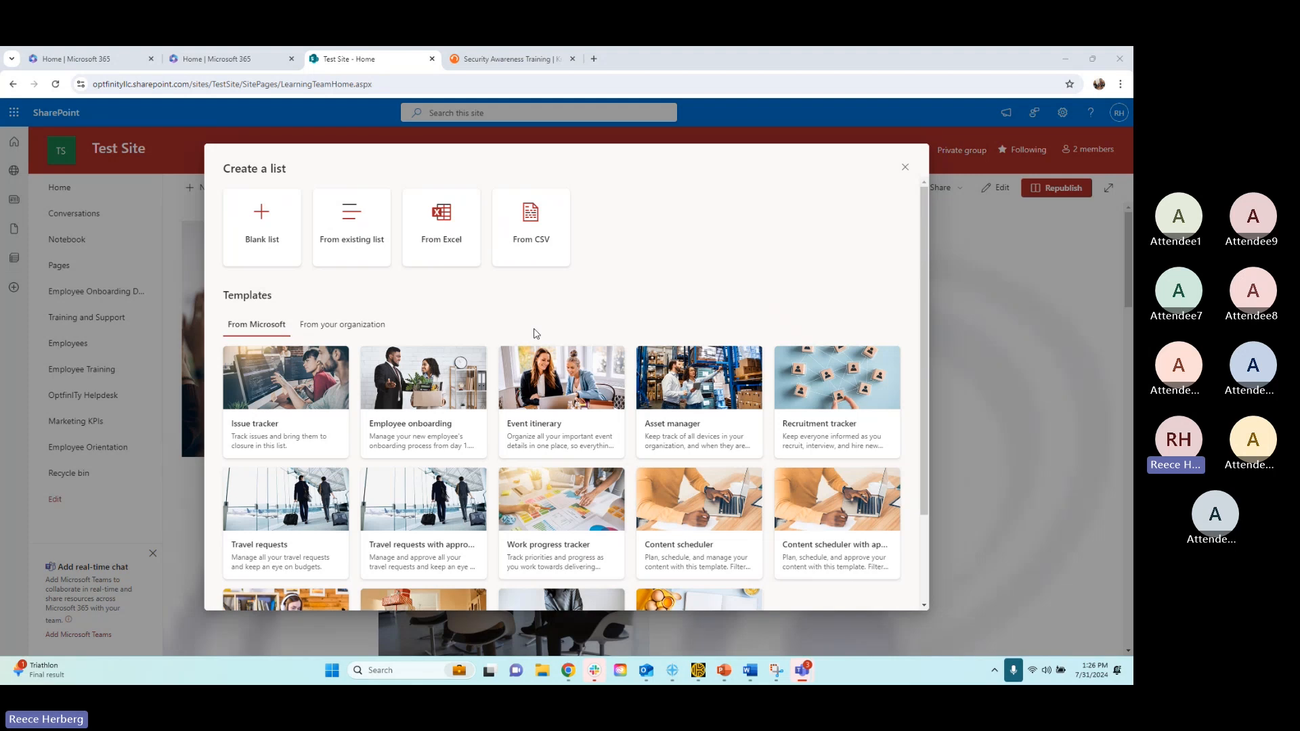
pyautogui.click(351, 228)
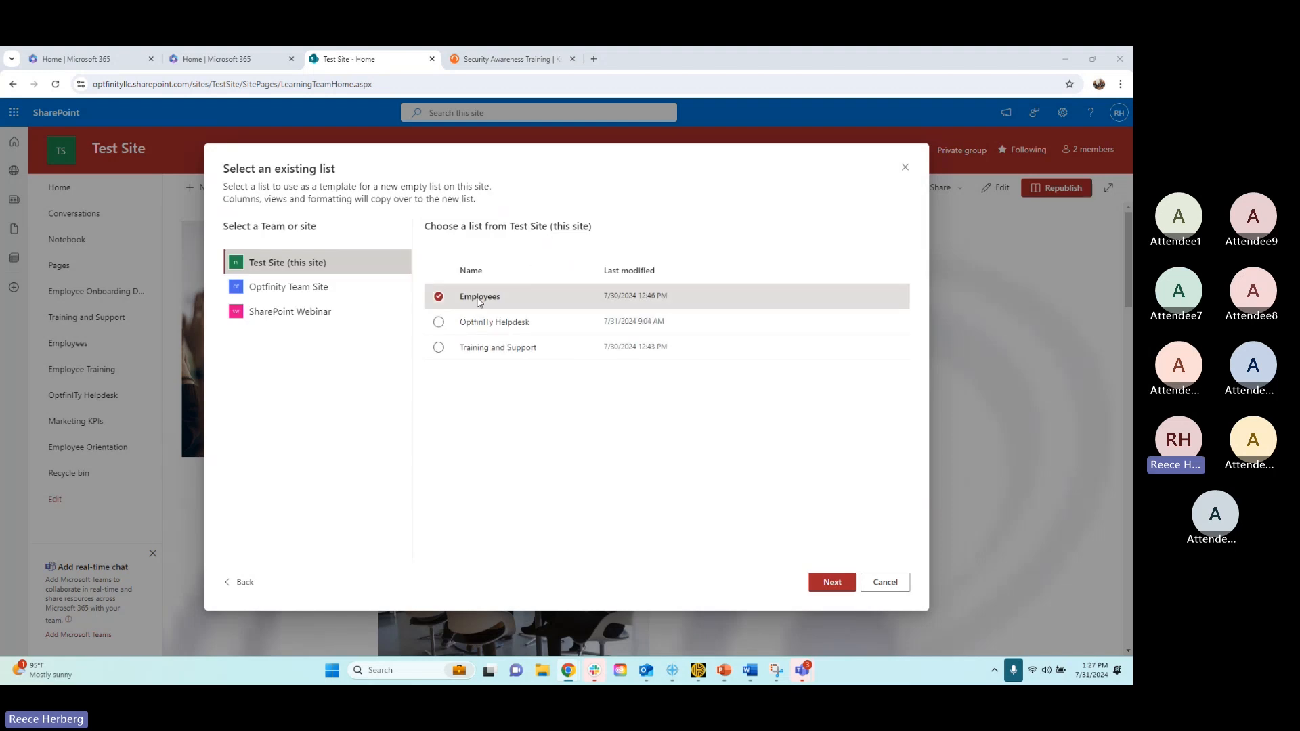
pyautogui.click(900, 173)
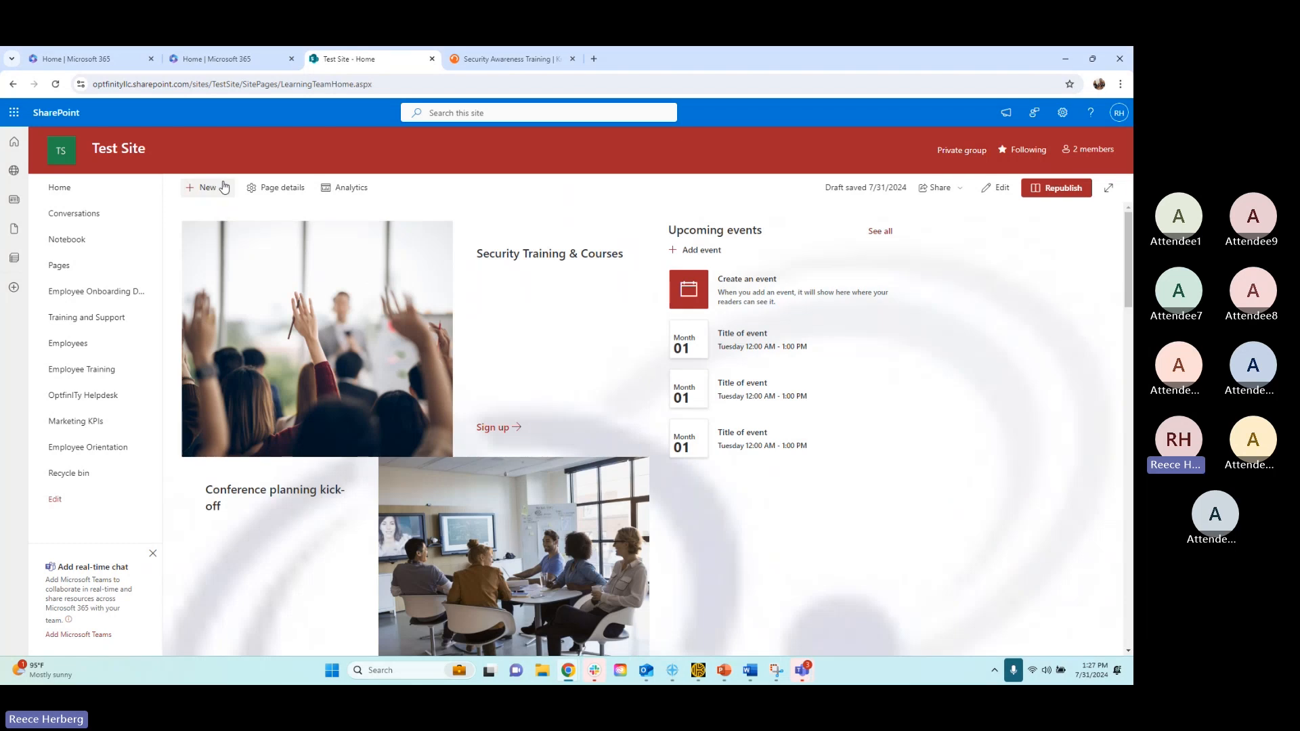
# Start a new list on the site from the Asset manager template
pyautogui.click(212, 188)
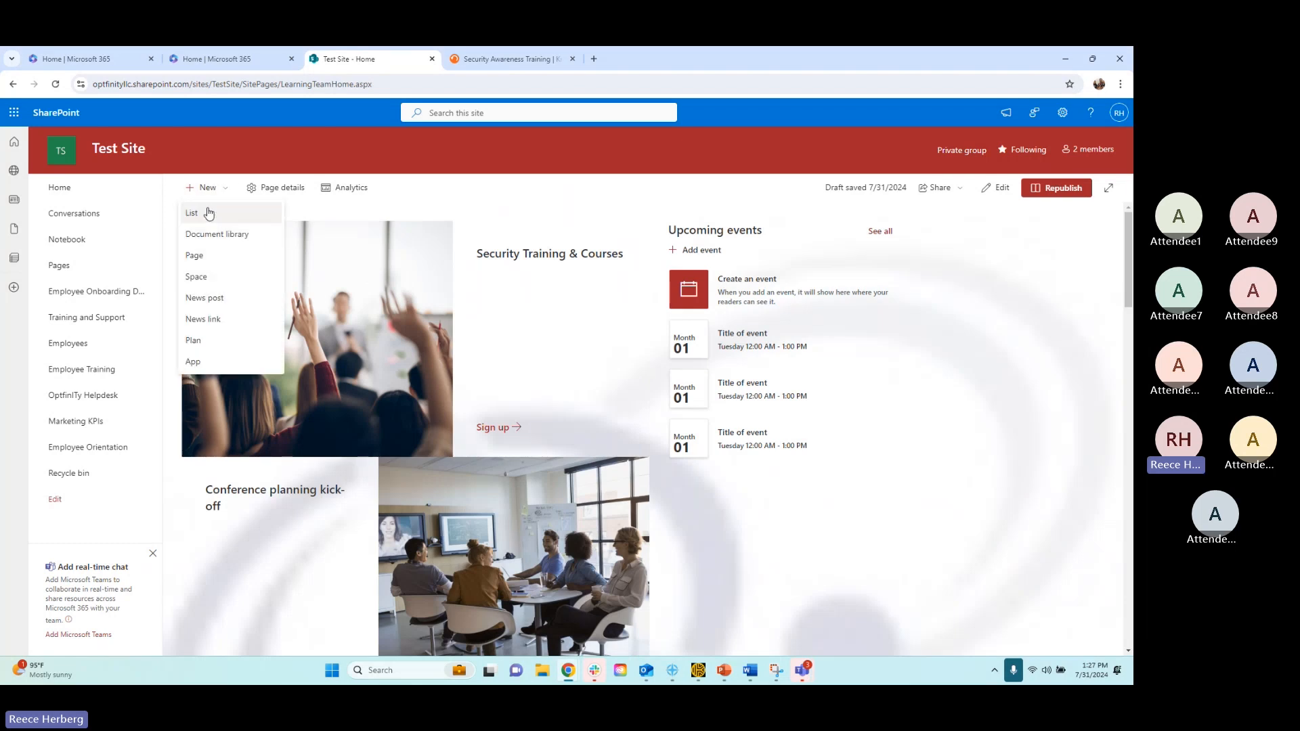
pyautogui.click(208, 215)
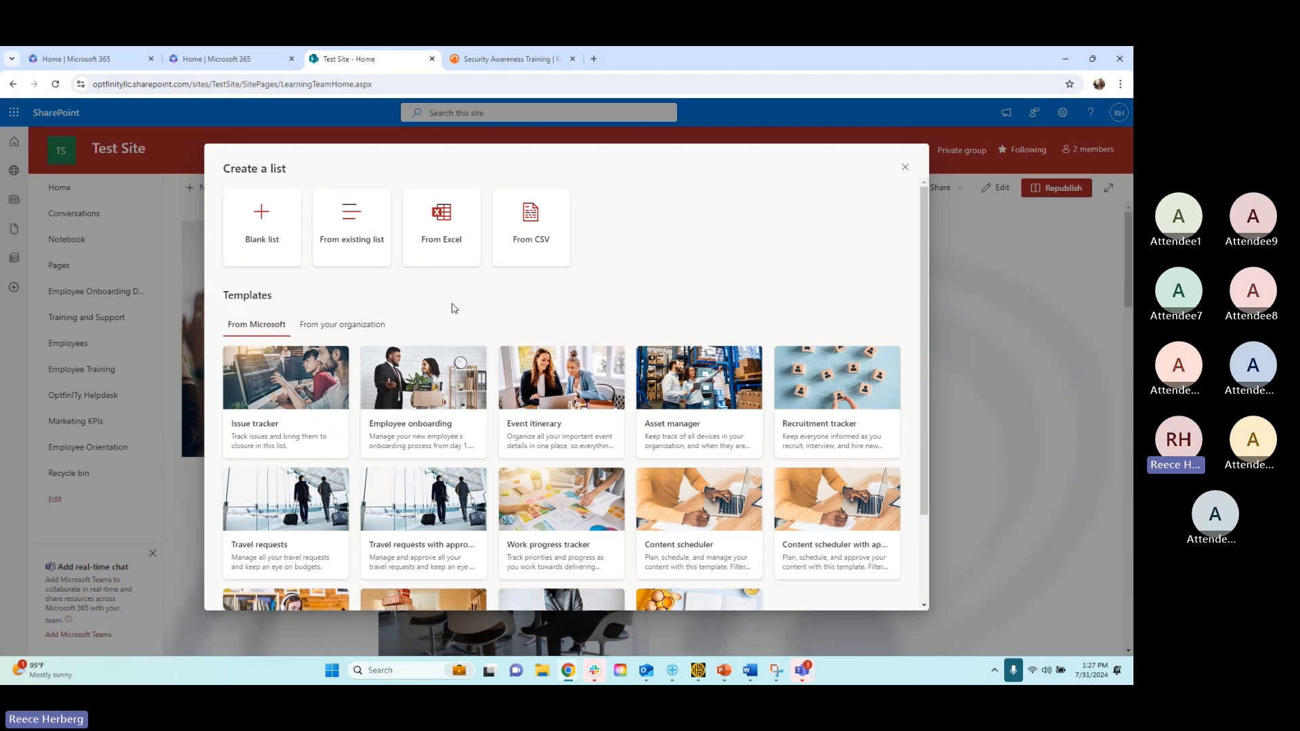
pyautogui.scroll(-2, 450, 310)
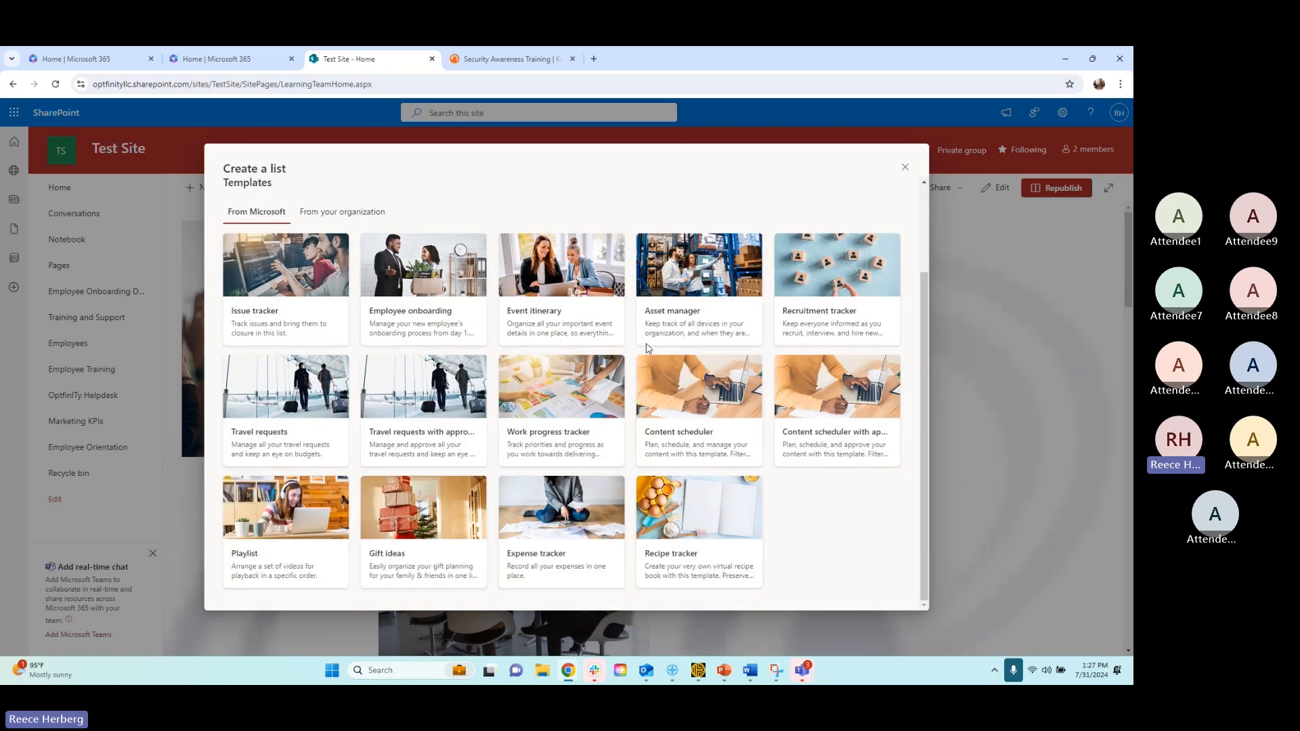
pyautogui.click(690, 323)
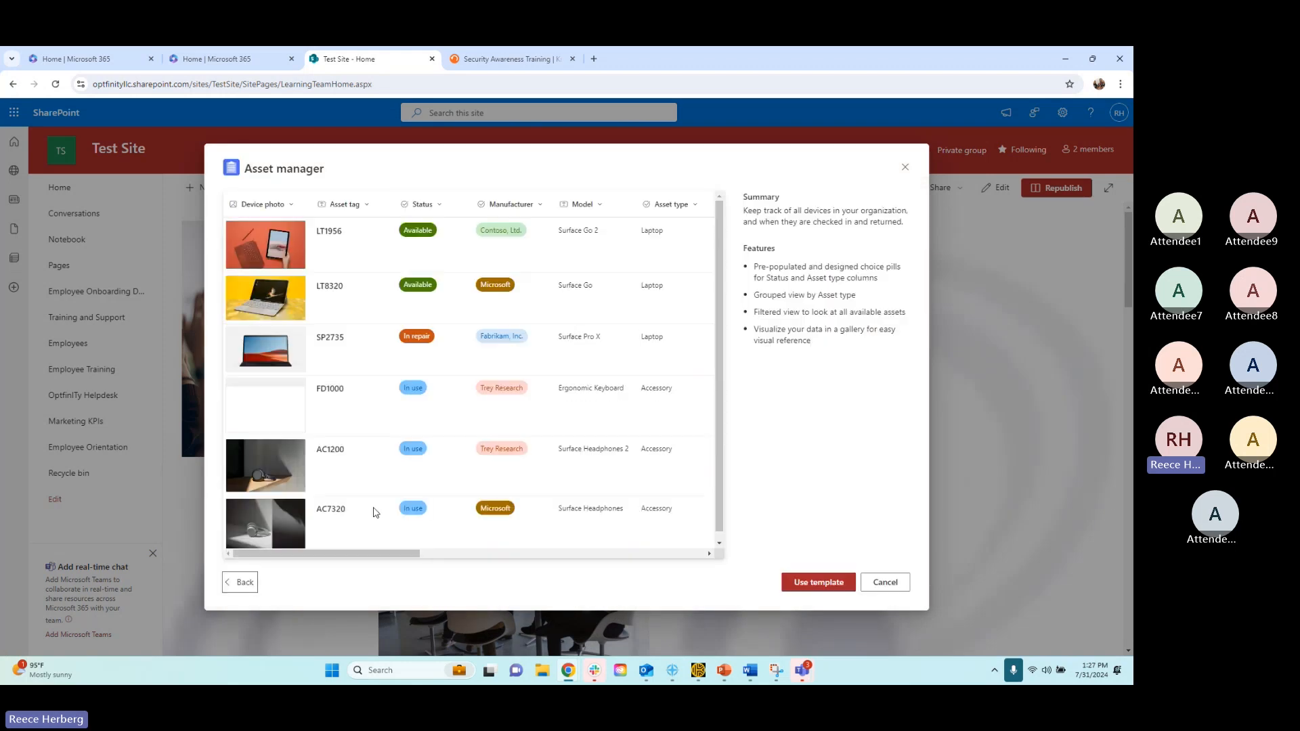
pyautogui.moveTo(342, 555); pyautogui.dragTo(474, 550)
pyautogui.click(819, 582)
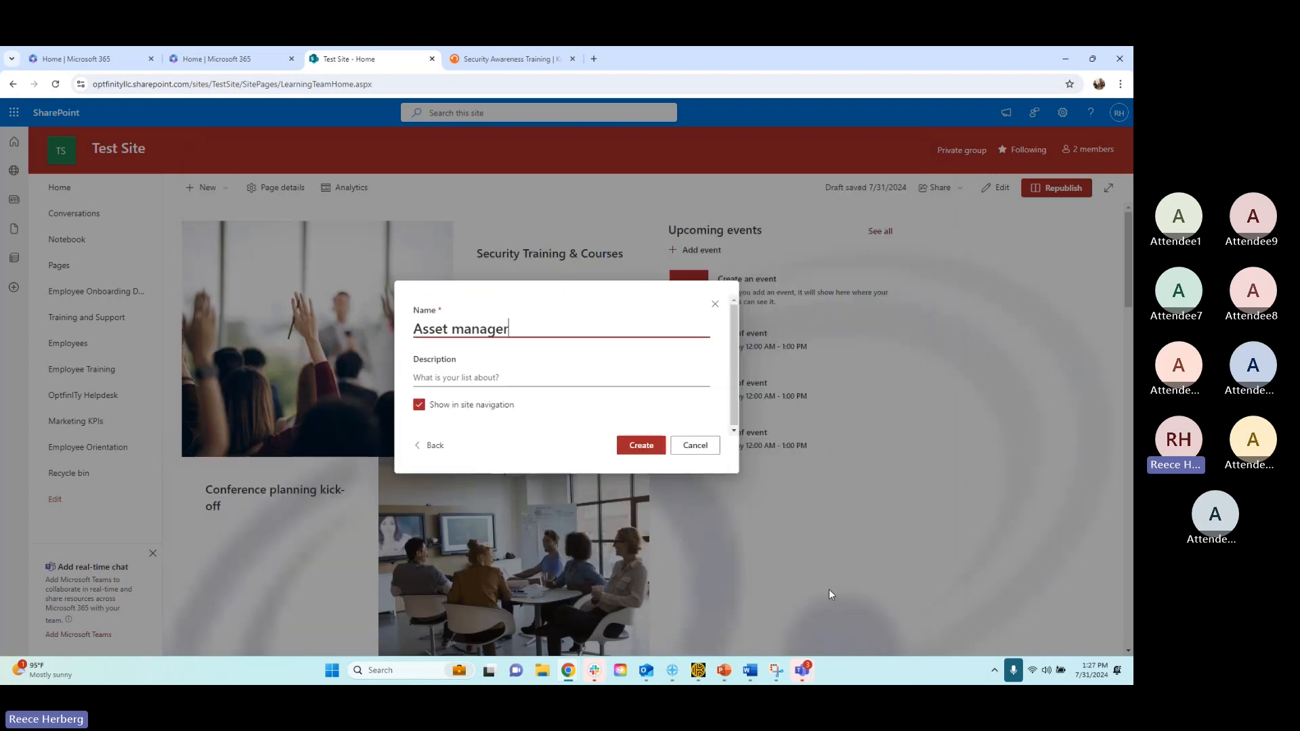
# Name the list "OptfinITy Asset manager" and create it with site navigation display enabled
pyautogui.click(416, 329)
pyautogui.write('Optfi')
pyautogui.write('nITy')
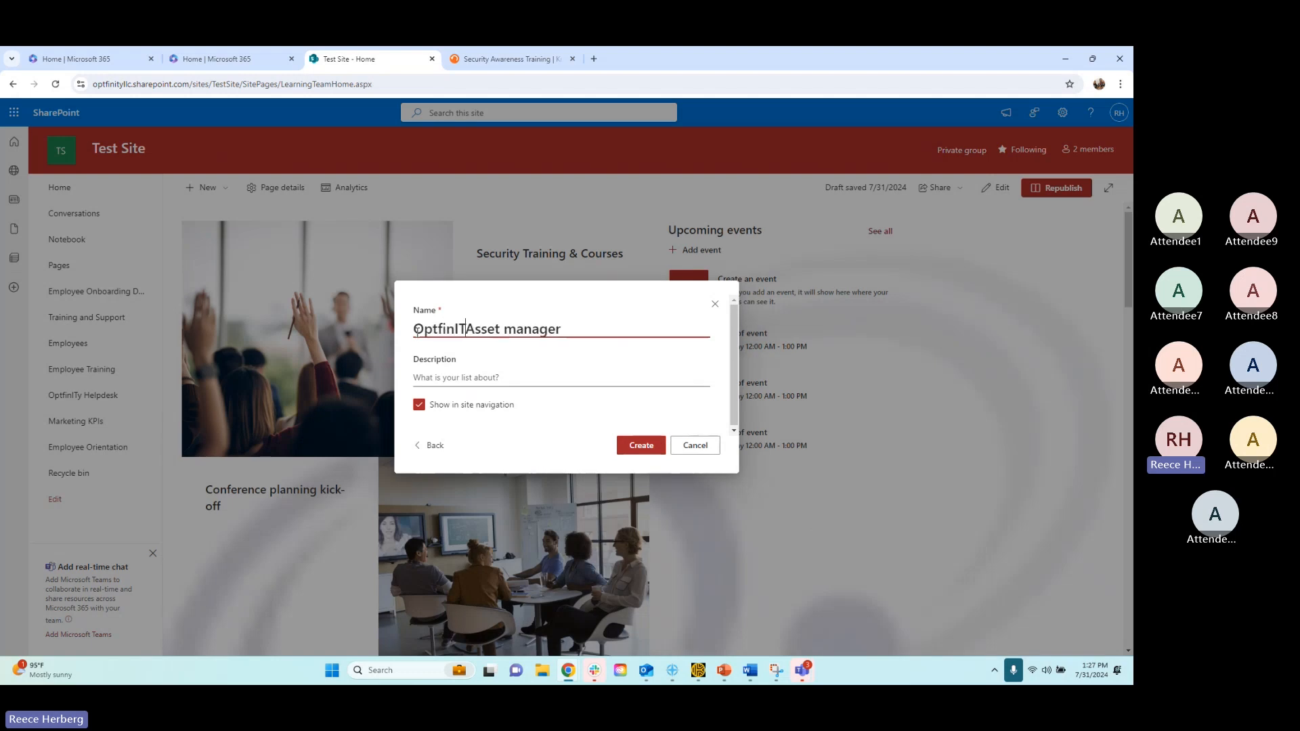
pyautogui.click(481, 378)
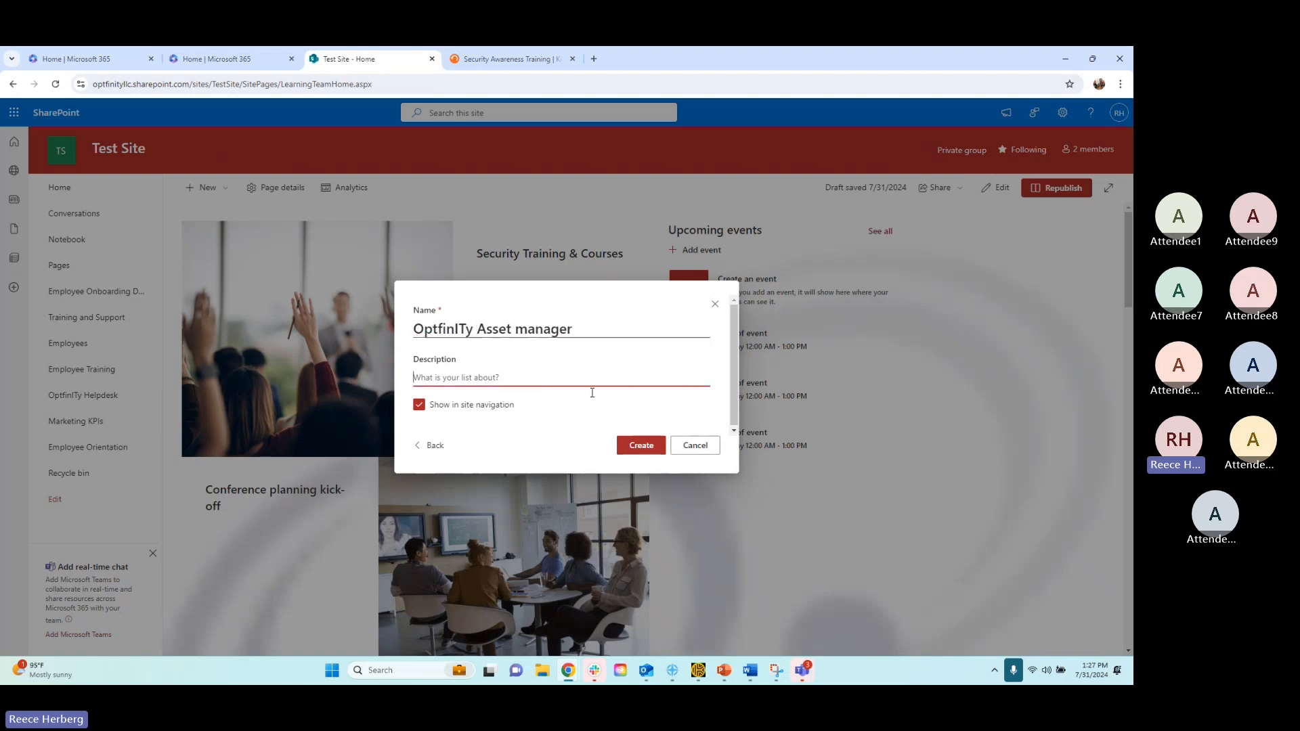
pyautogui.click(629, 451)
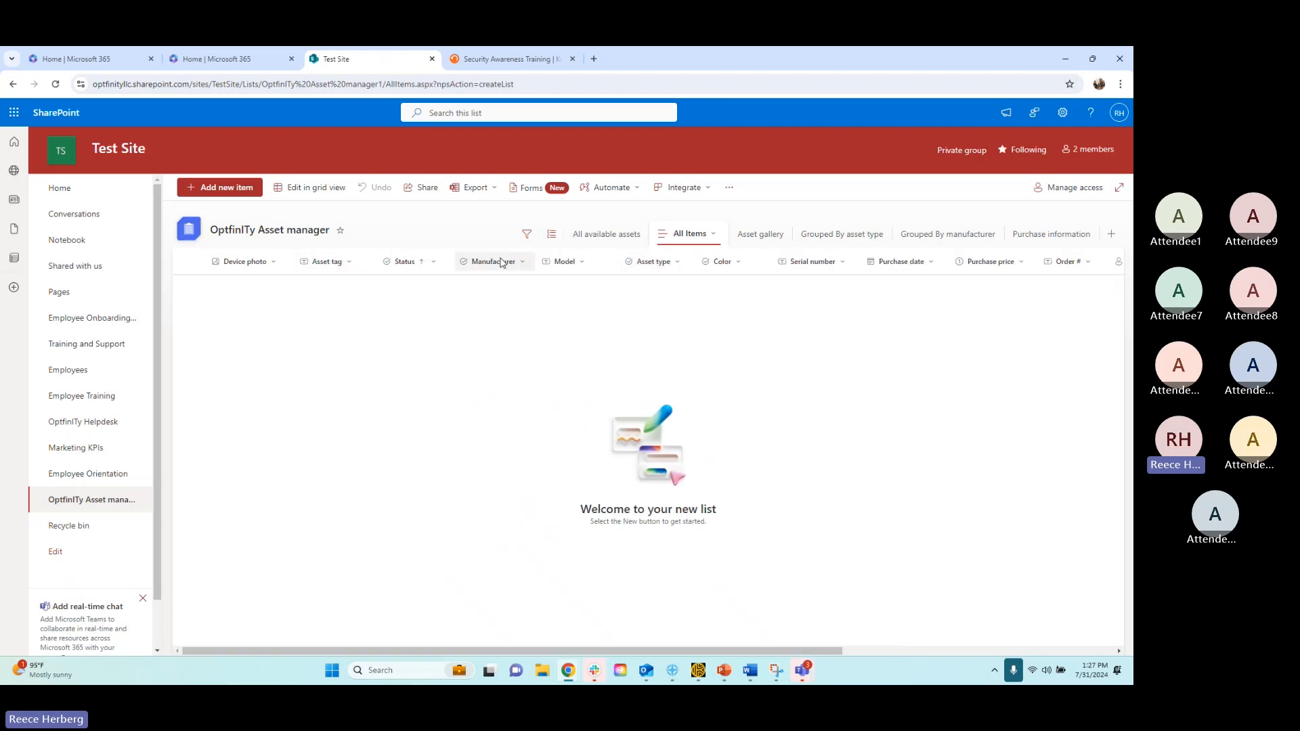
pyautogui.click(520, 263)
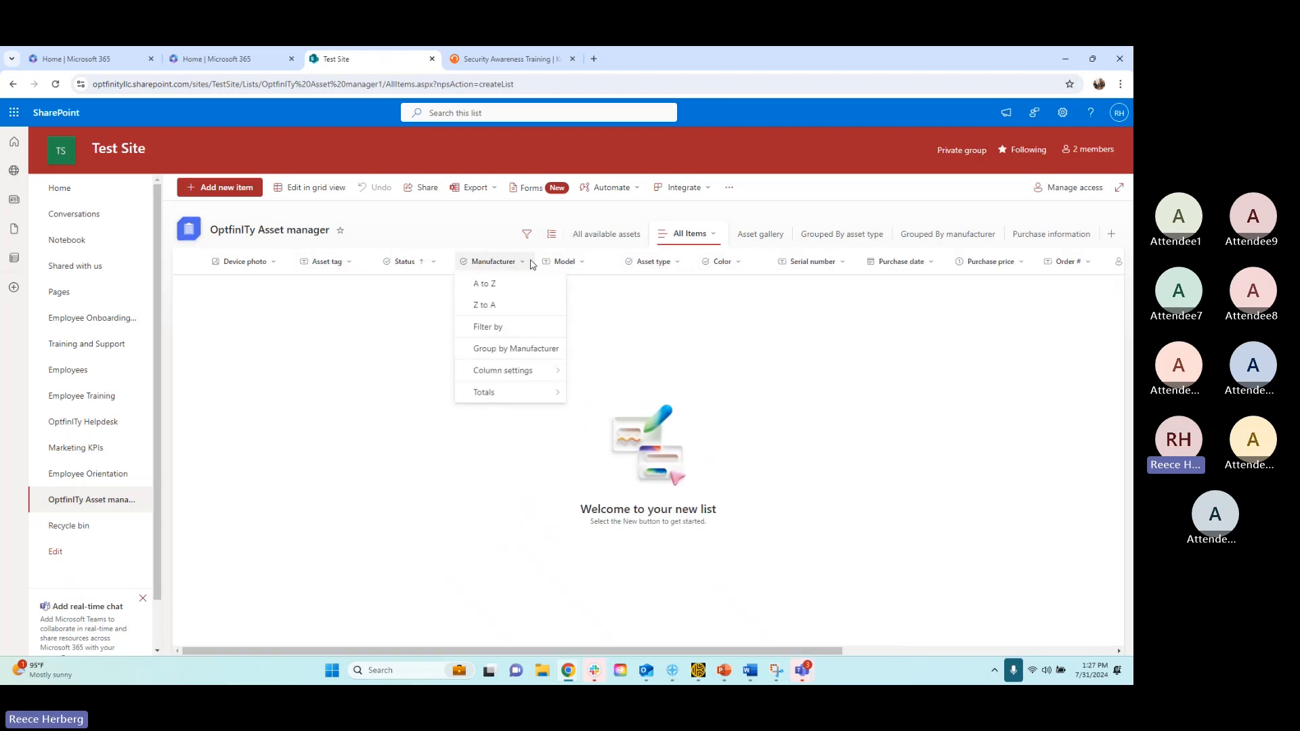
pyautogui.click(567, 263)
pyautogui.click(723, 334)
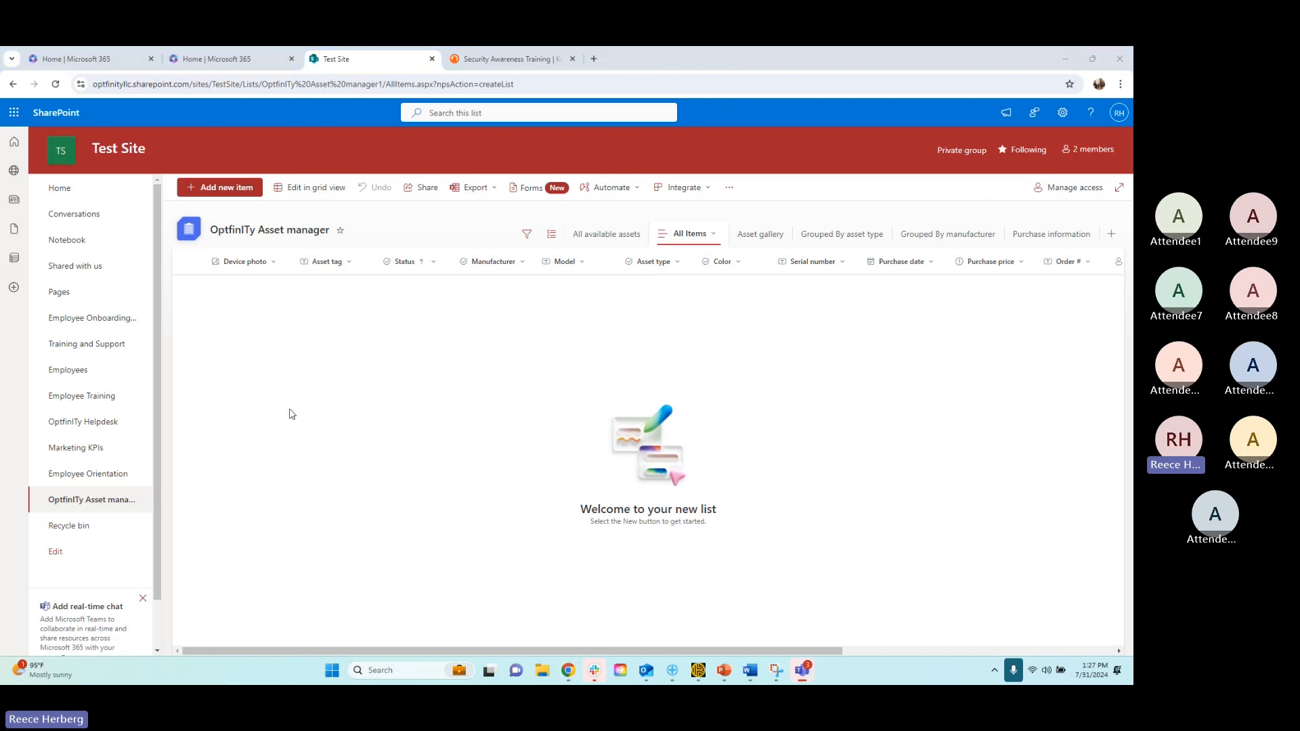
# Add a new item with asset tag HGHDGFH, status Available and manufacturer Trey Research
pyautogui.click(225, 195)
pyautogui.click(347, 297)
pyautogui.write('HGHDGFH')
pyautogui.click(397, 333)
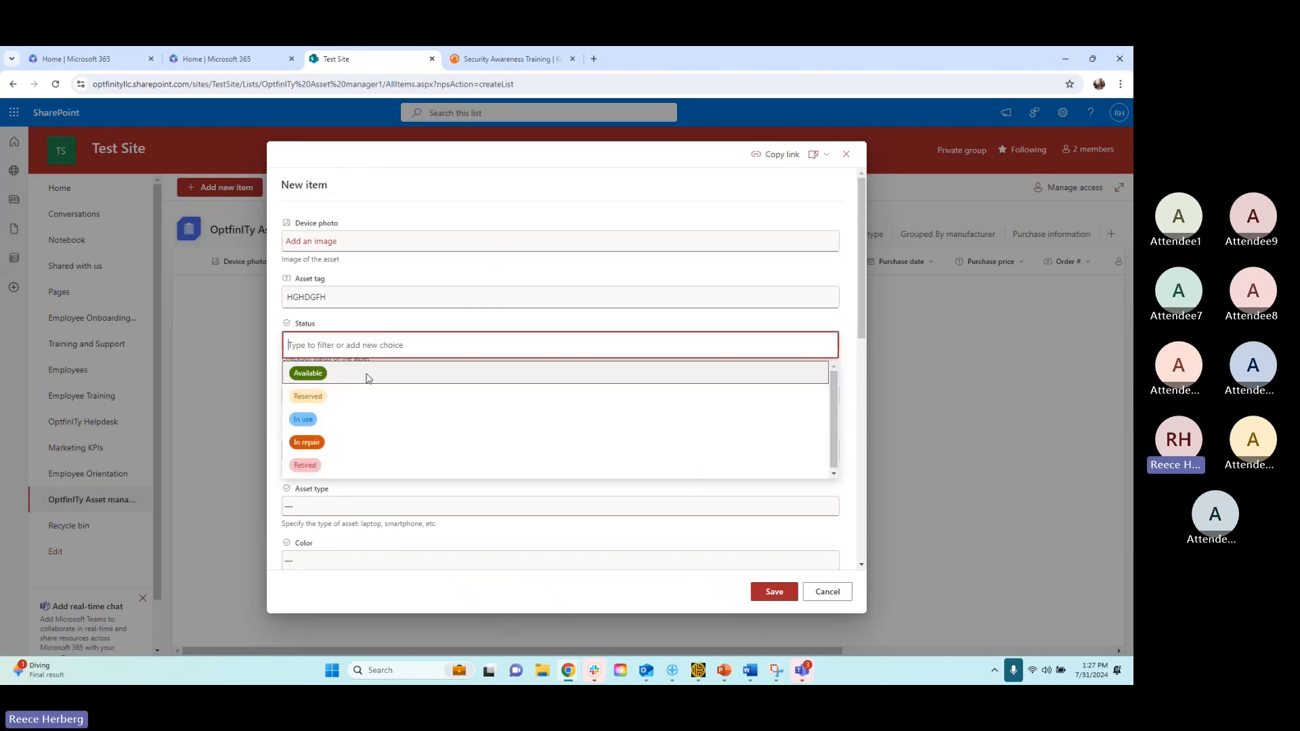
pyautogui.click(368, 378)
pyautogui.scroll(-2, 370, 379)
pyautogui.click(337, 280)
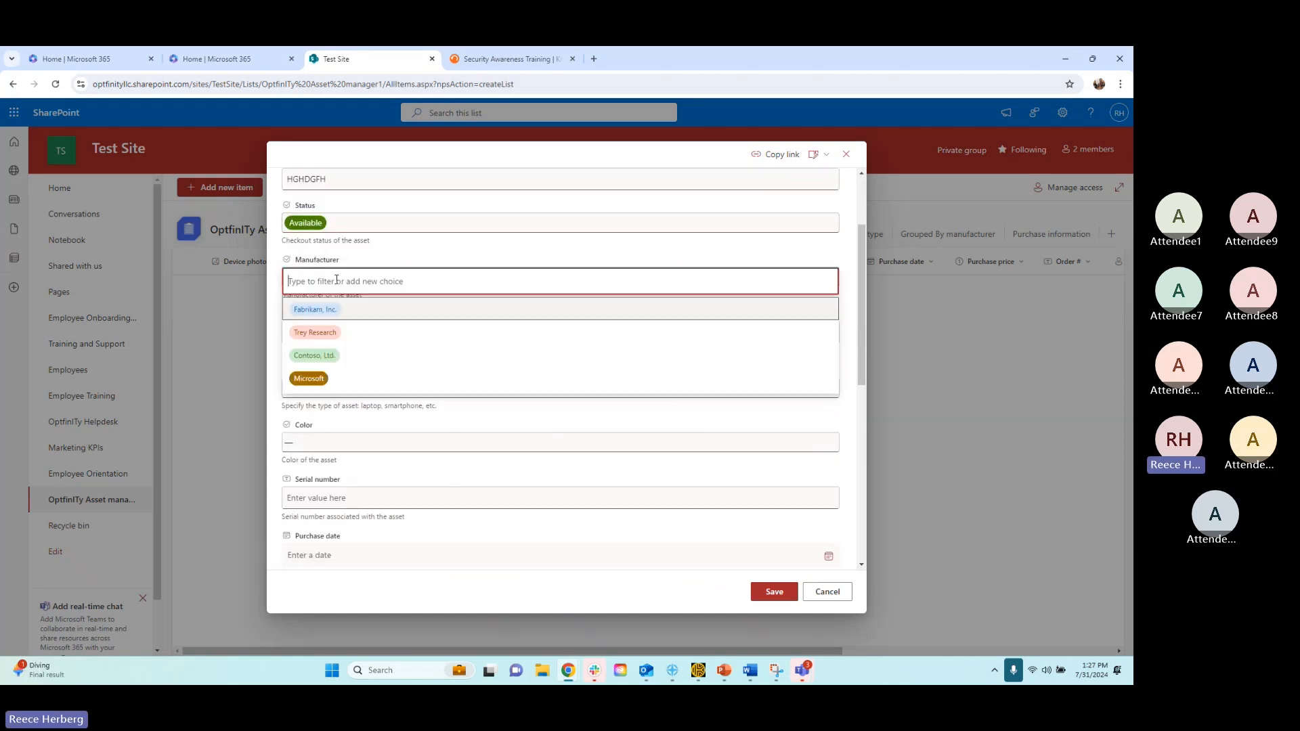
pyautogui.click(315, 332)
# Set the new item's asset type to Tablet, color to Silver and serial number to FJHJSDHFHF
pyautogui.scroll(-2, 441, 294)
pyautogui.click(337, 272)
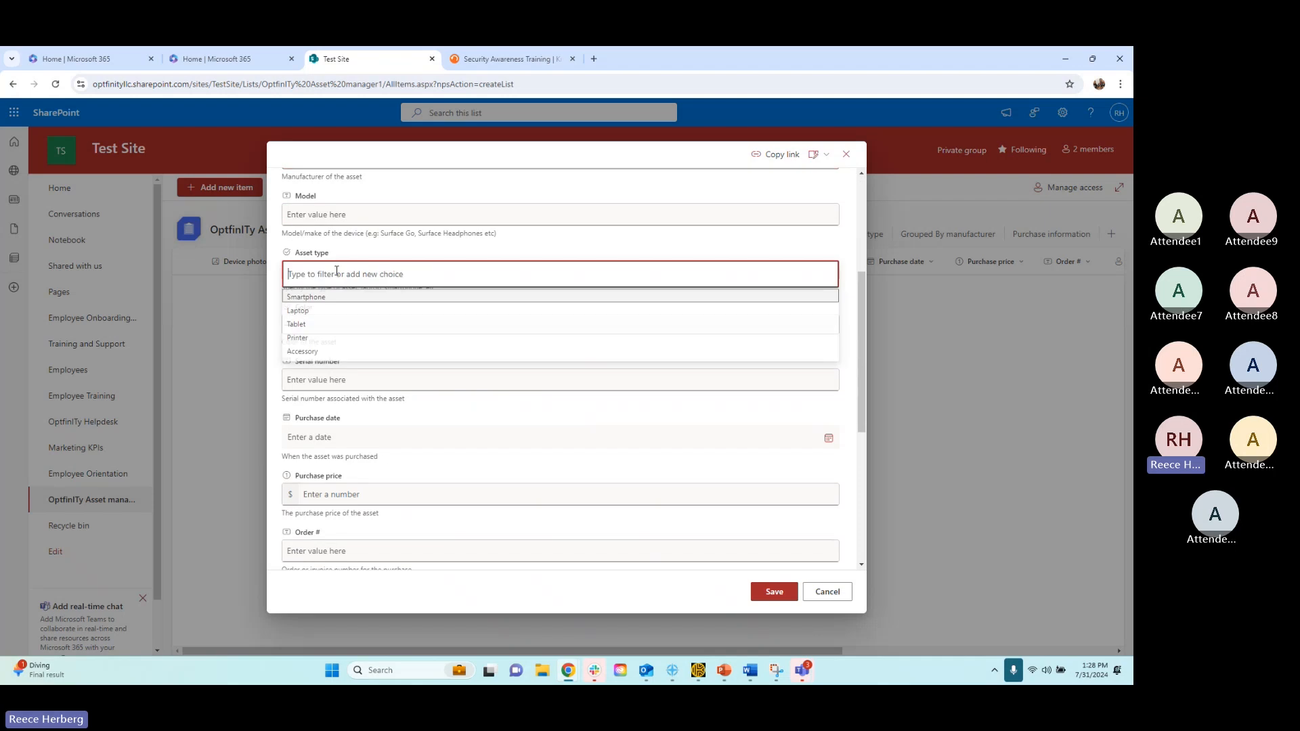
pyautogui.click(335, 324)
pyautogui.click(343, 324)
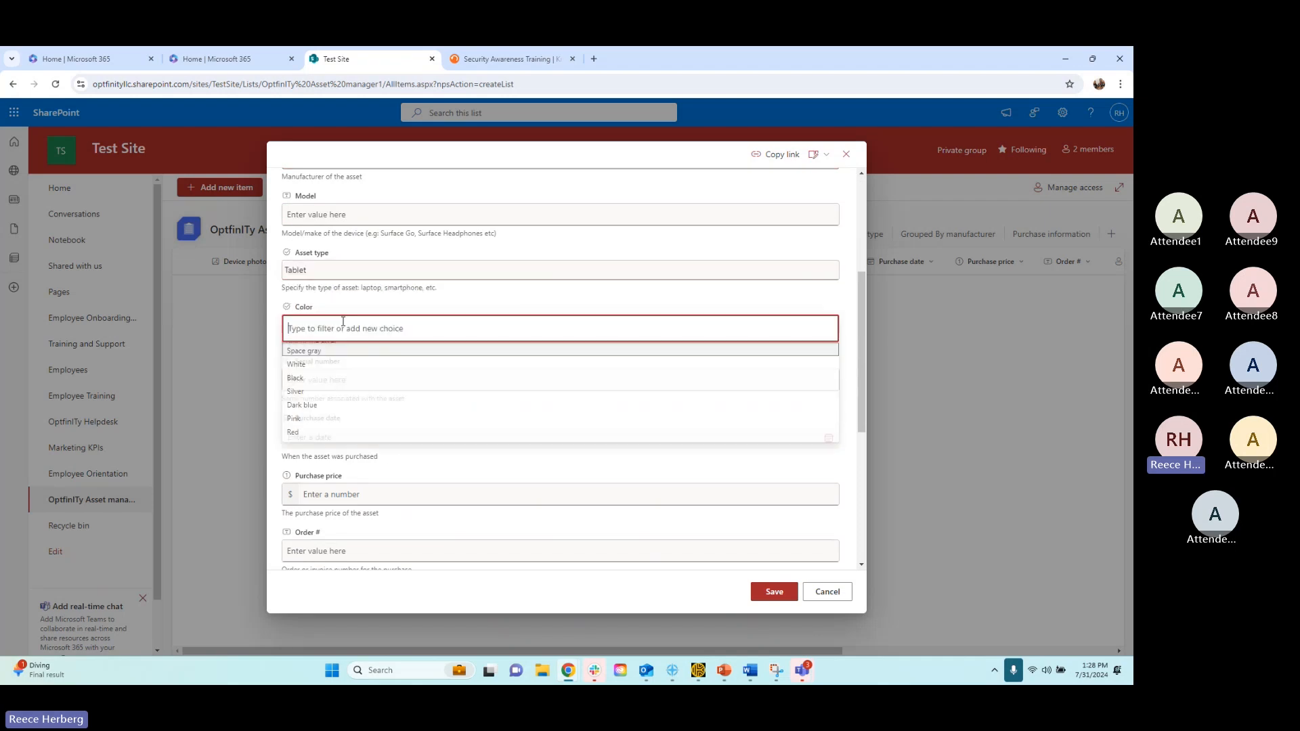
pyautogui.click(324, 392)
pyautogui.scroll(-2, 386, 343)
pyautogui.click(331, 261)
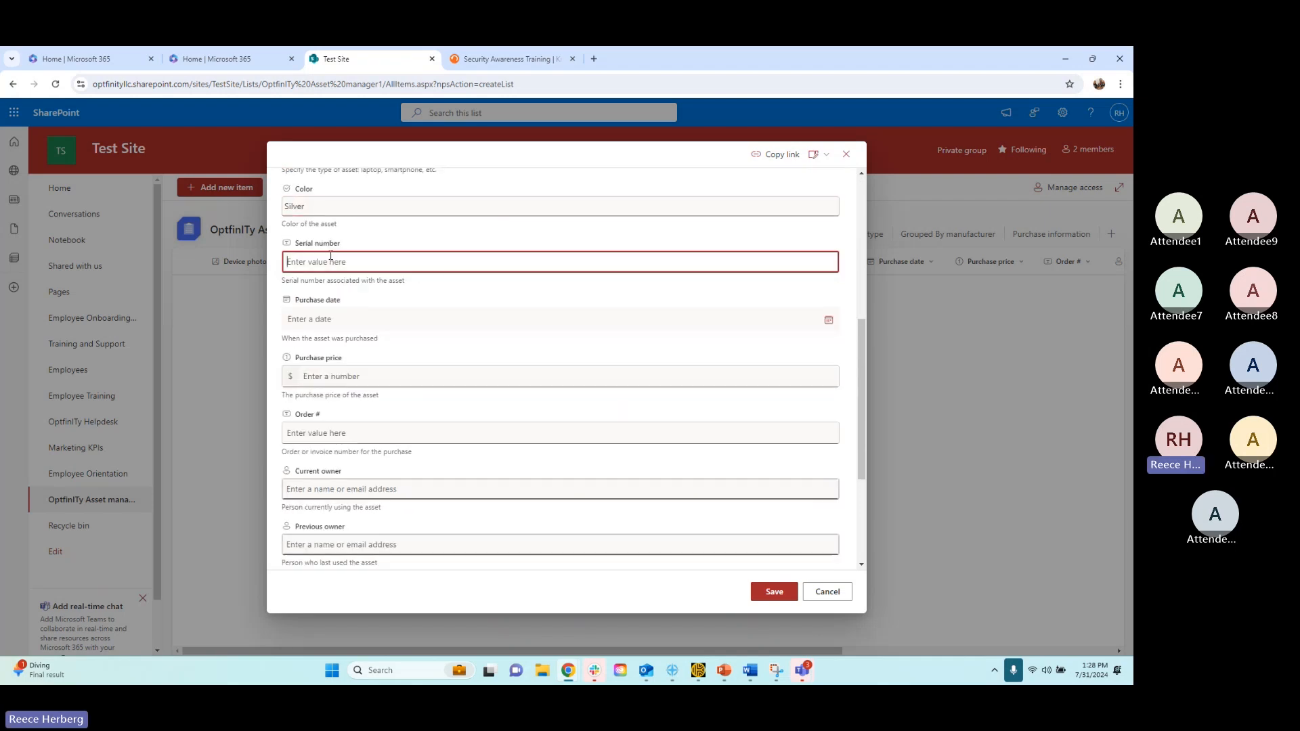
pyautogui.write('FJHJSDHFH')
# Set the item's due date to 7/10/2024 and save the item
pyautogui.scroll(-3, 359, 352)
pyautogui.click(335, 404)
pyautogui.click(829, 401)
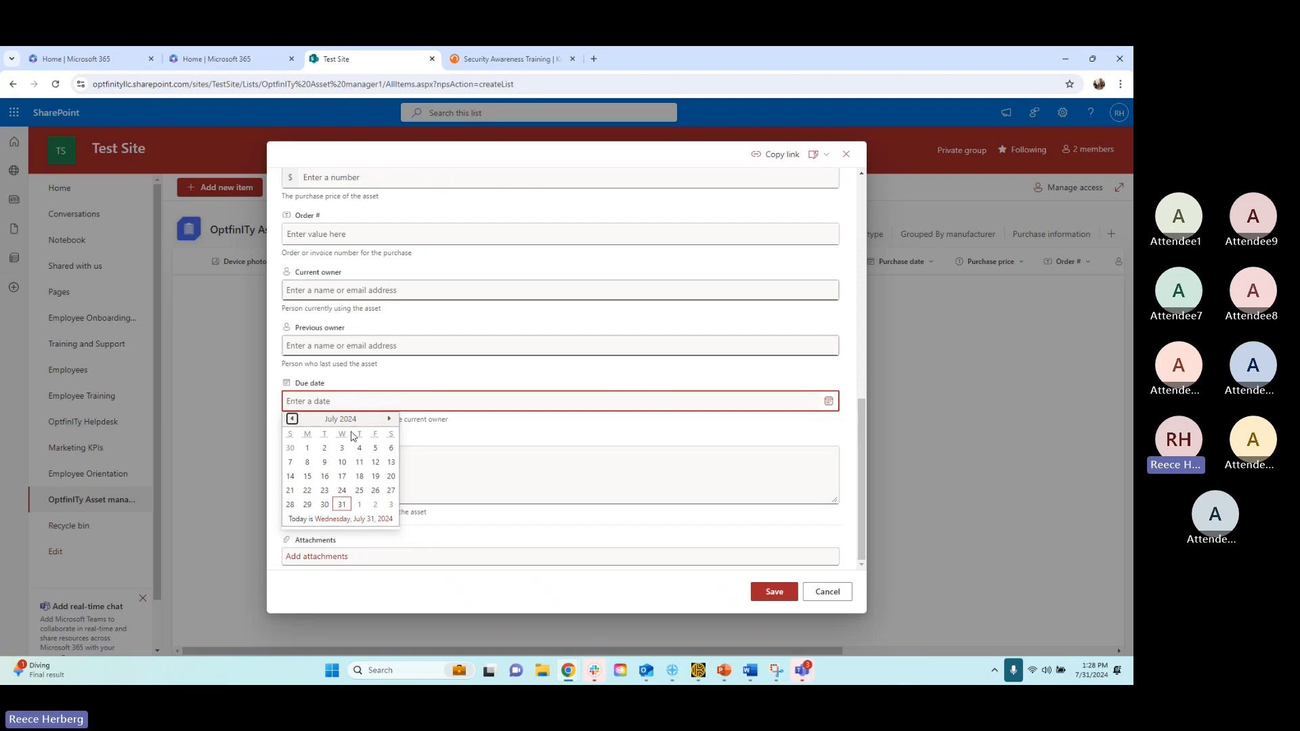
pyautogui.click(347, 464)
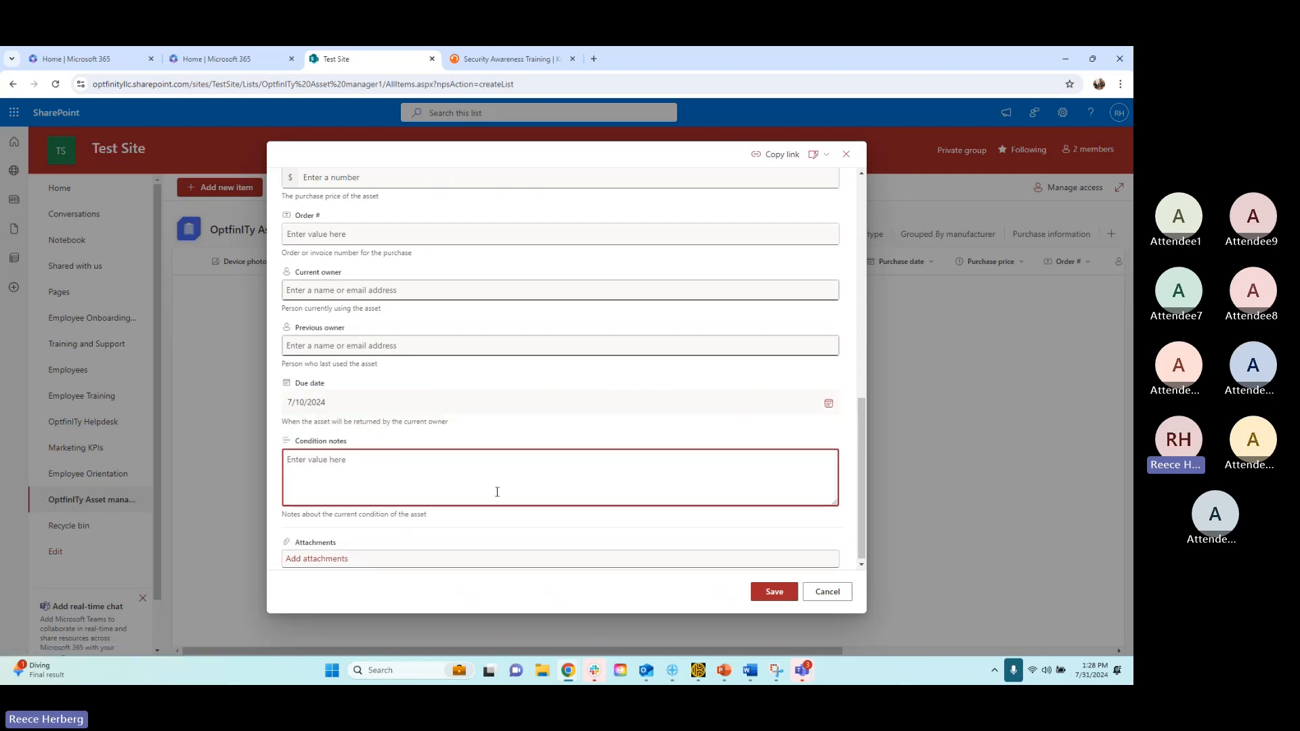
pyautogui.scroll(3, 407, 496)
pyautogui.scroll(-3, 400, 498)
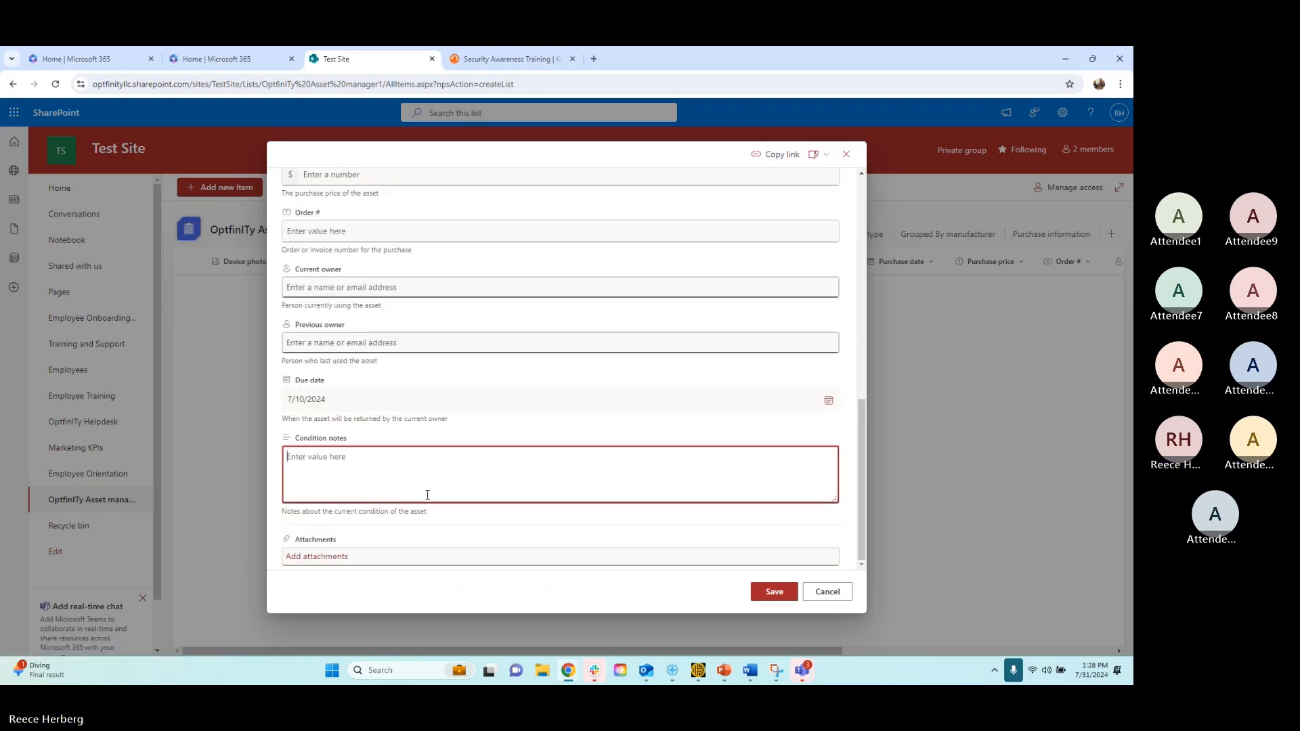
pyautogui.click(774, 592)
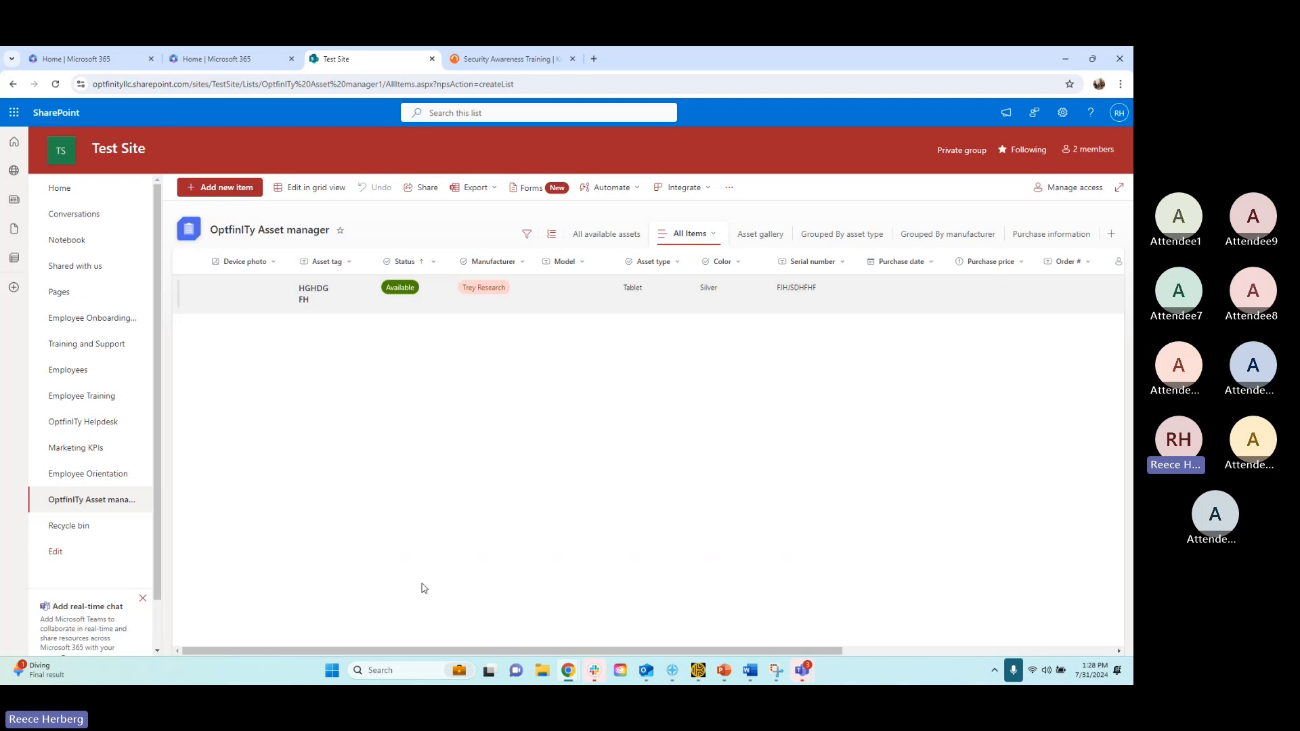
# Start adding a column after the list's last column, using the page that offers all column types
pyautogui.moveTo(415, 651); pyautogui.dragTo(838, 499)
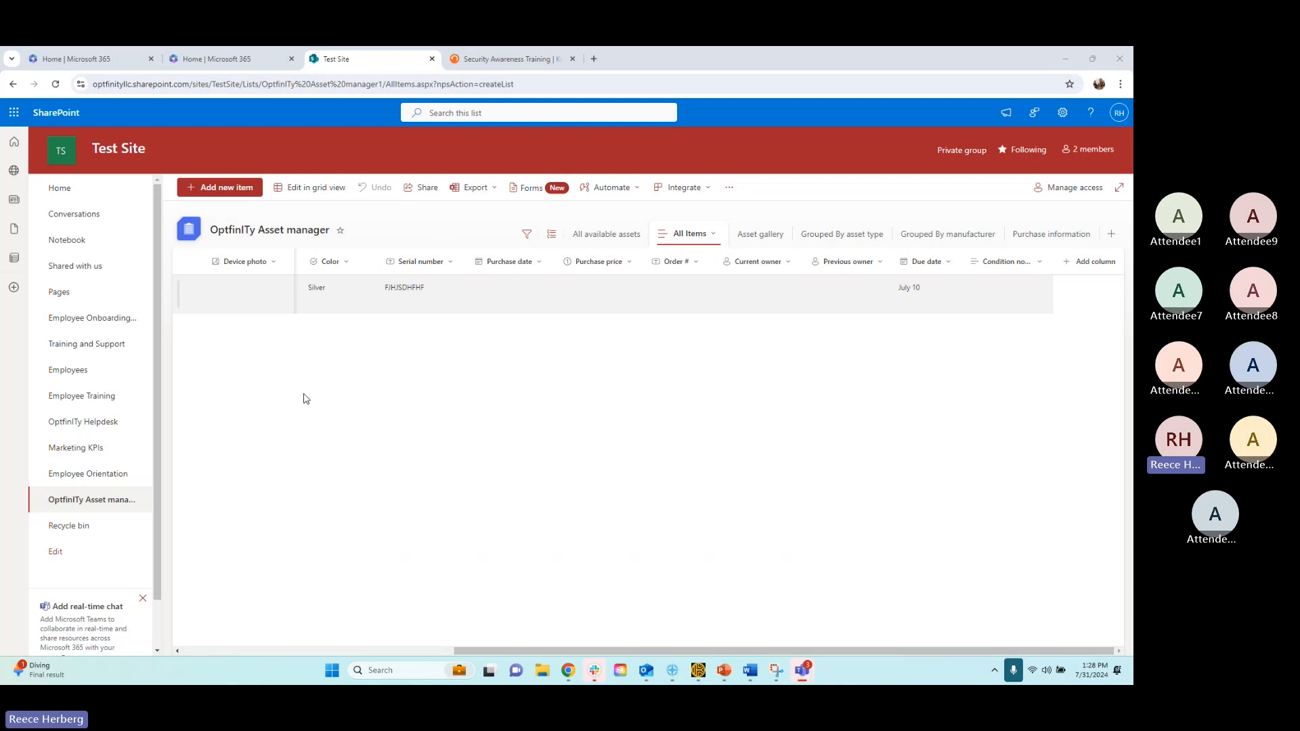
pyautogui.click(594, 651)
pyautogui.click(1080, 269)
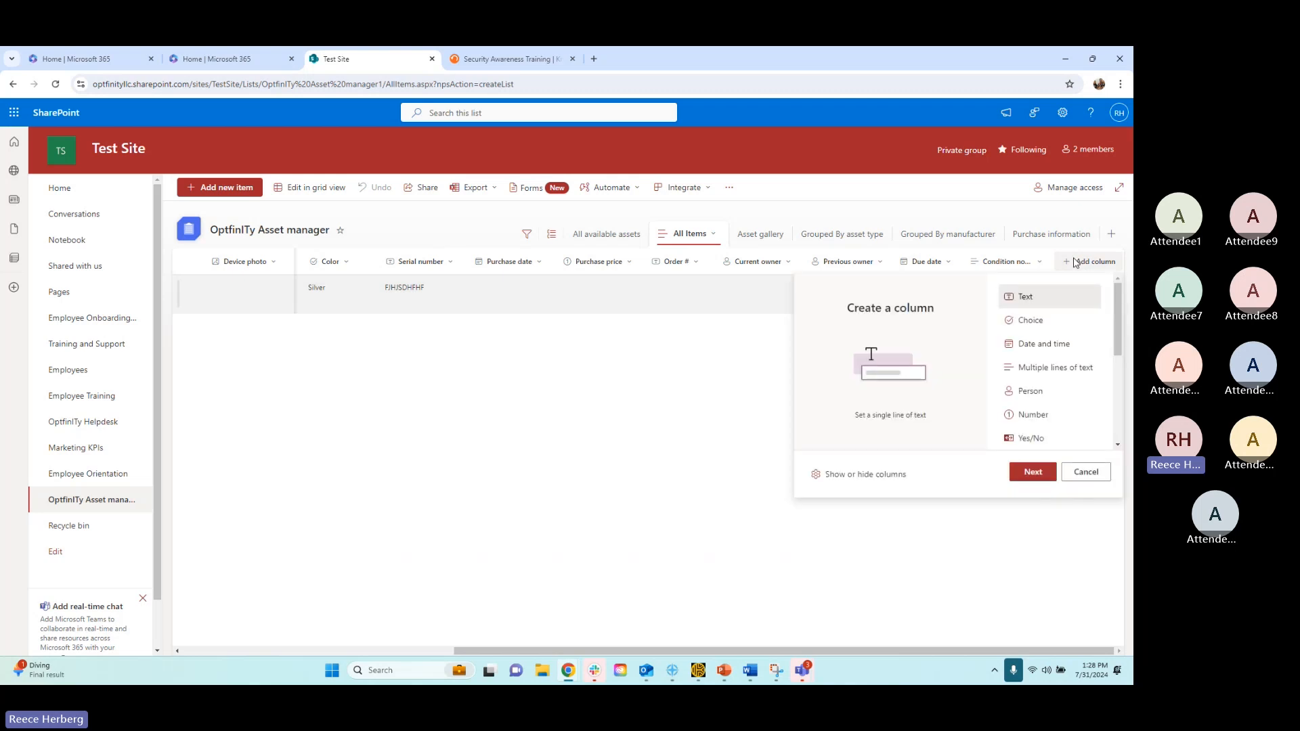
pyautogui.scroll(-1, 1065, 333)
pyautogui.scroll(-2, 1065, 333)
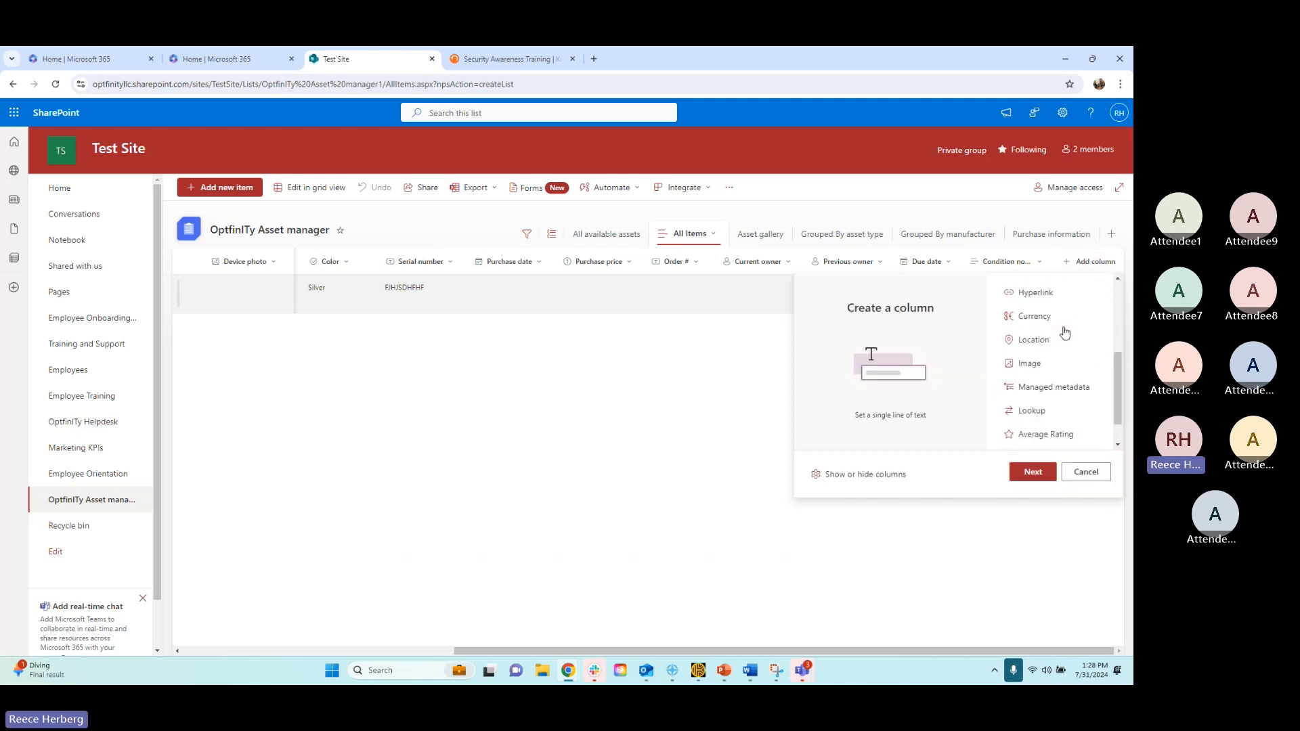
pyautogui.click(1050, 427)
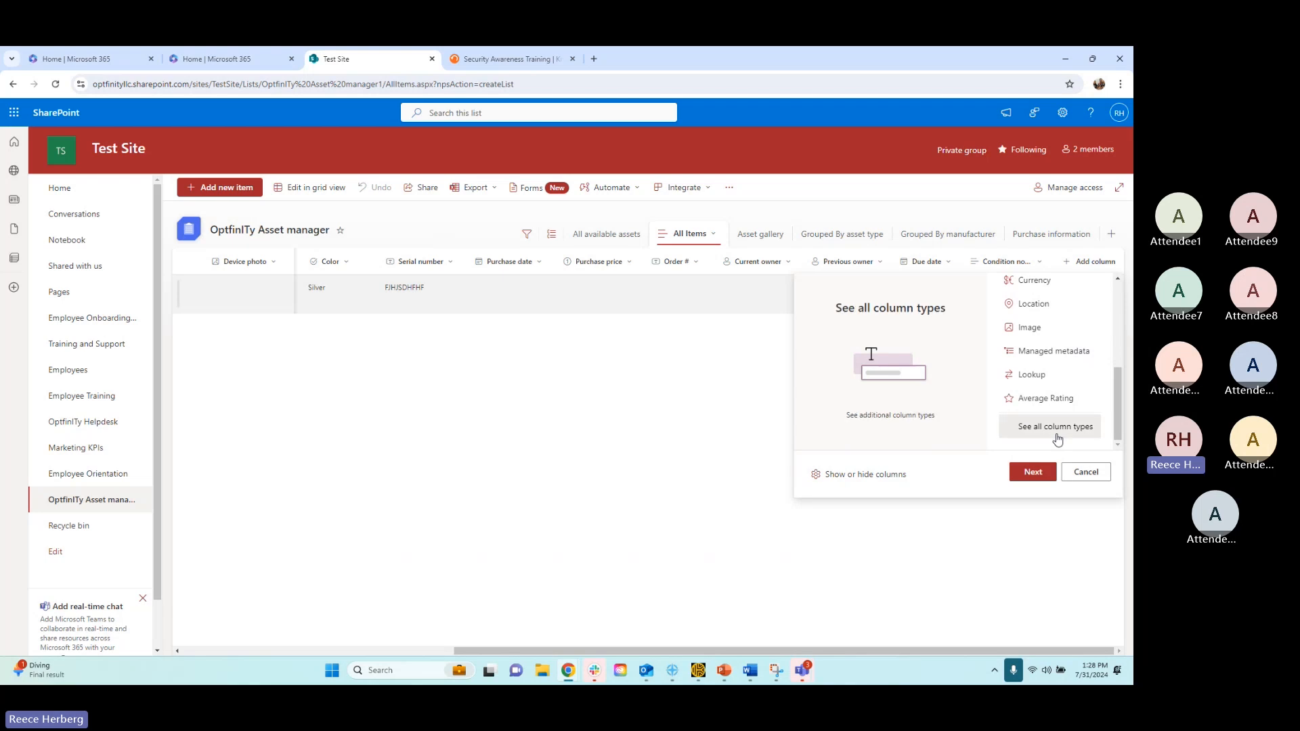
pyautogui.click(1026, 481)
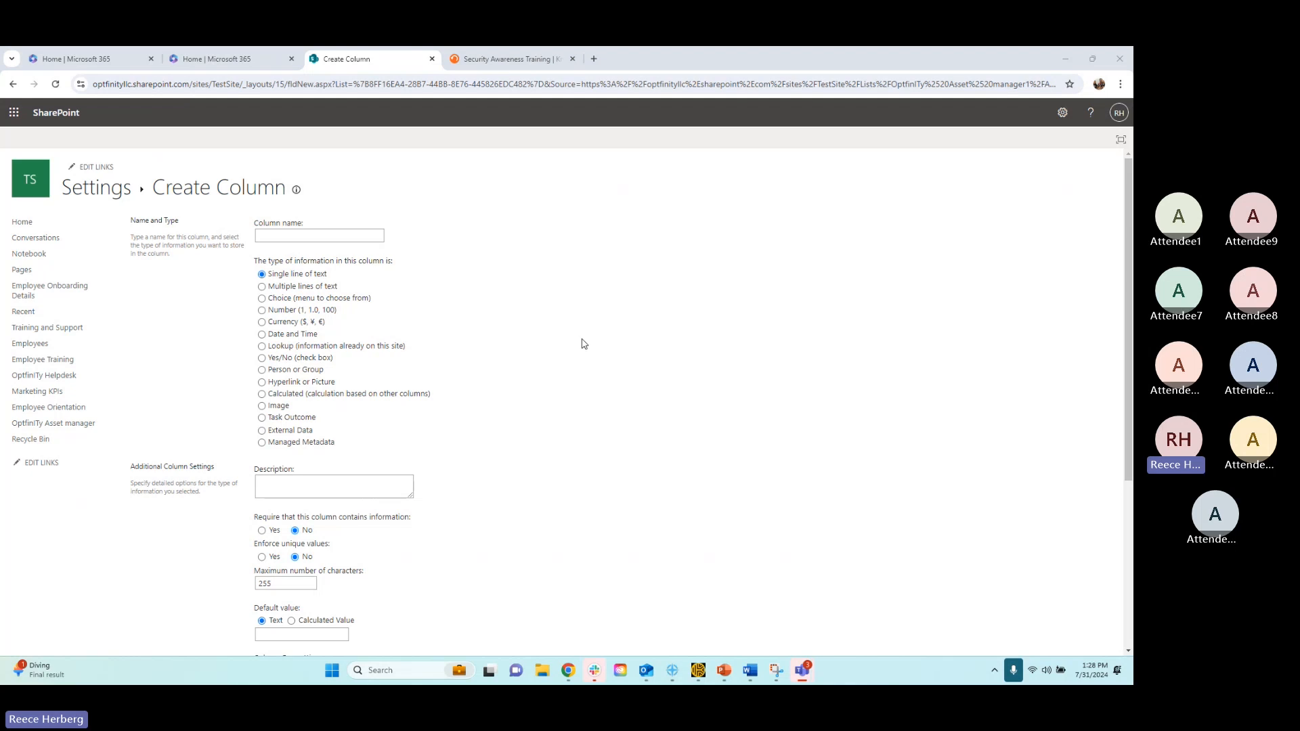
# Name the new column "Warranty Status" and make it a Calculated column based on other columns
pyautogui.click(342, 235)
pyautogui.click(445, 231)
pyautogui.click(355, 238)
pyautogui.write('wARRA')
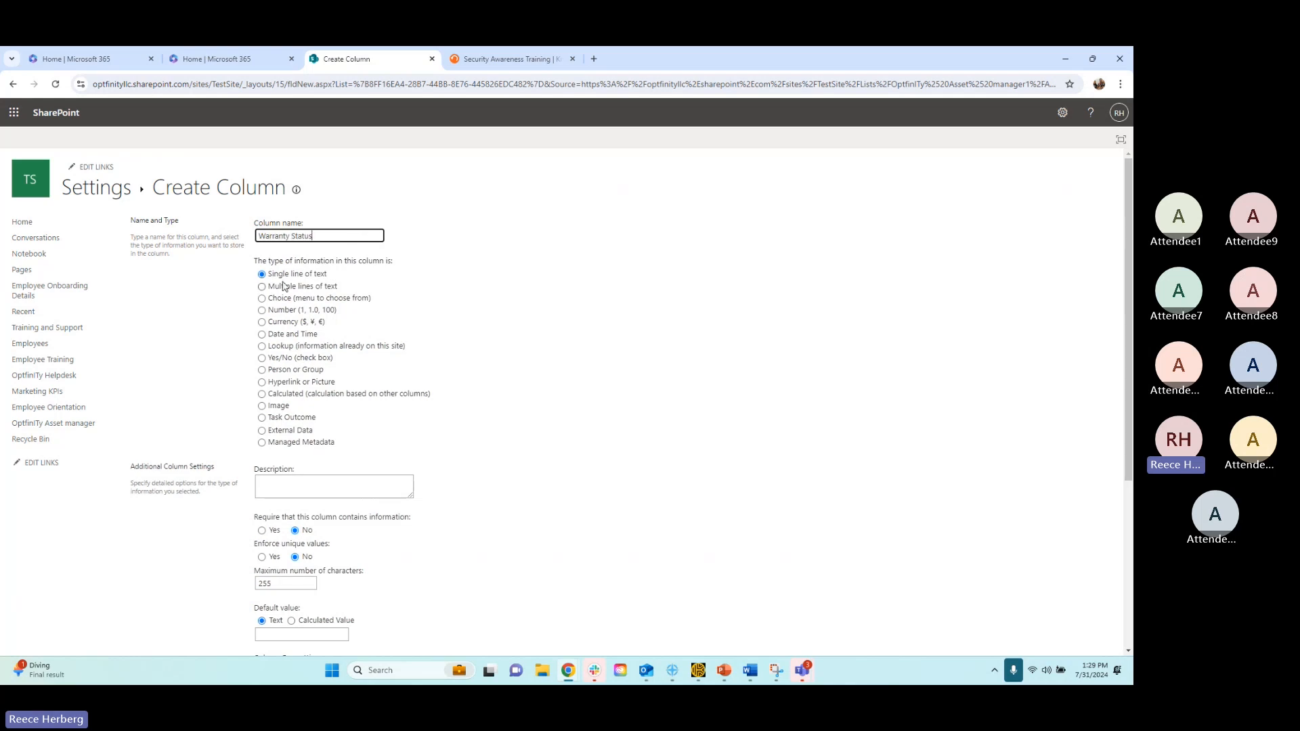
pyautogui.click(261, 395)
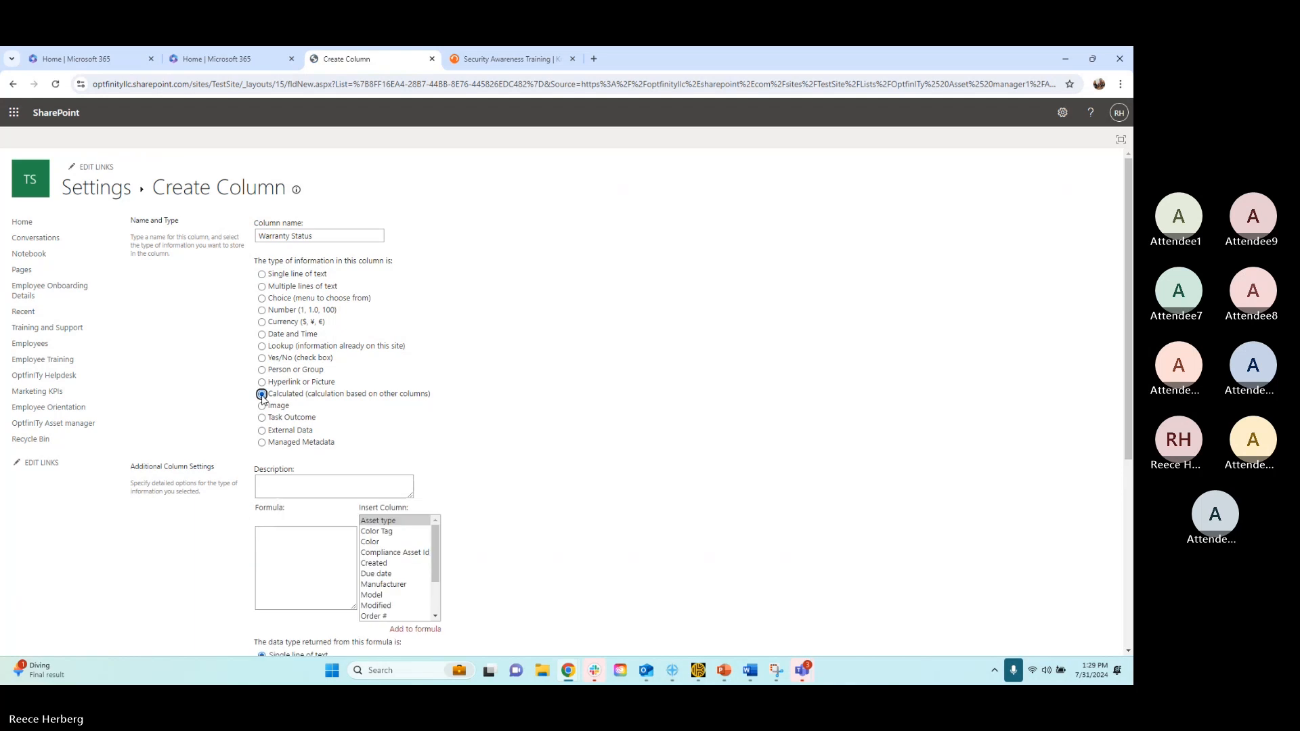
# Begin the Warranty Status formula with =IF( and insert the Due date column as its first reference
pyautogui.scroll(-3, 514, 348)
pyautogui.click(285, 310)
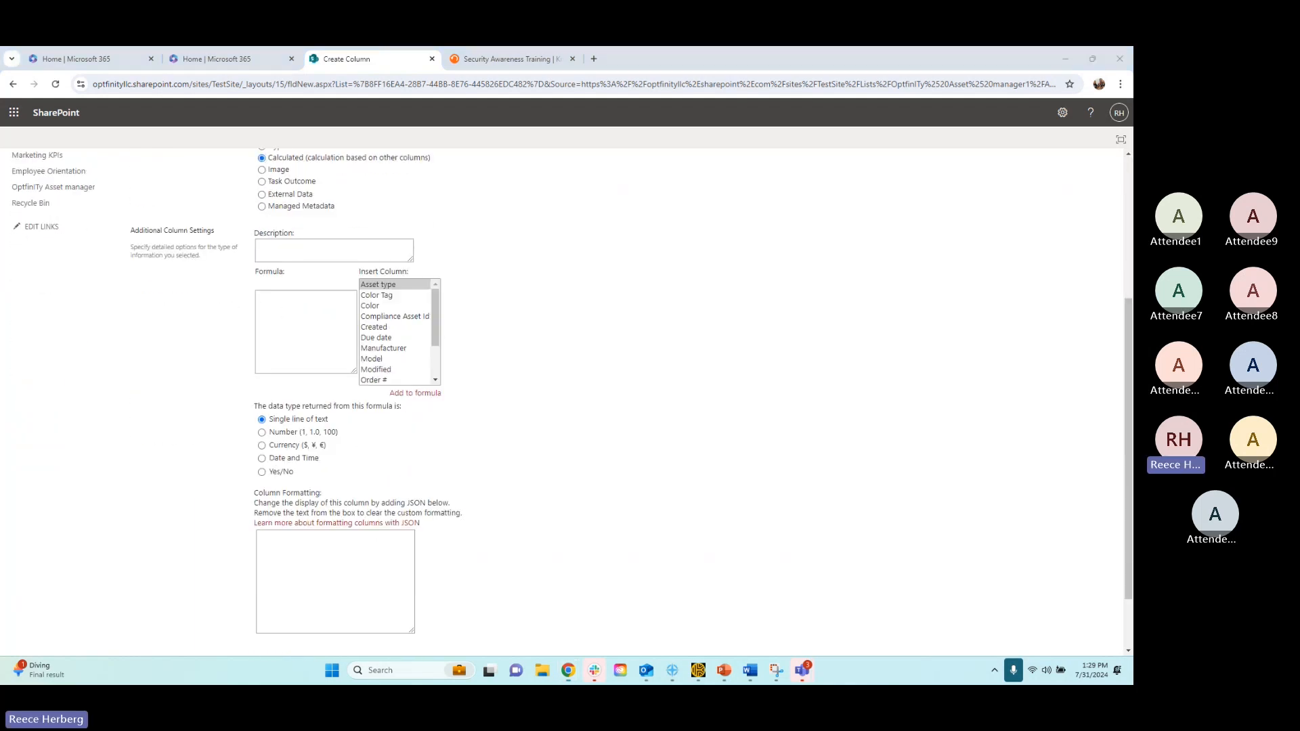
pyautogui.click(299, 252)
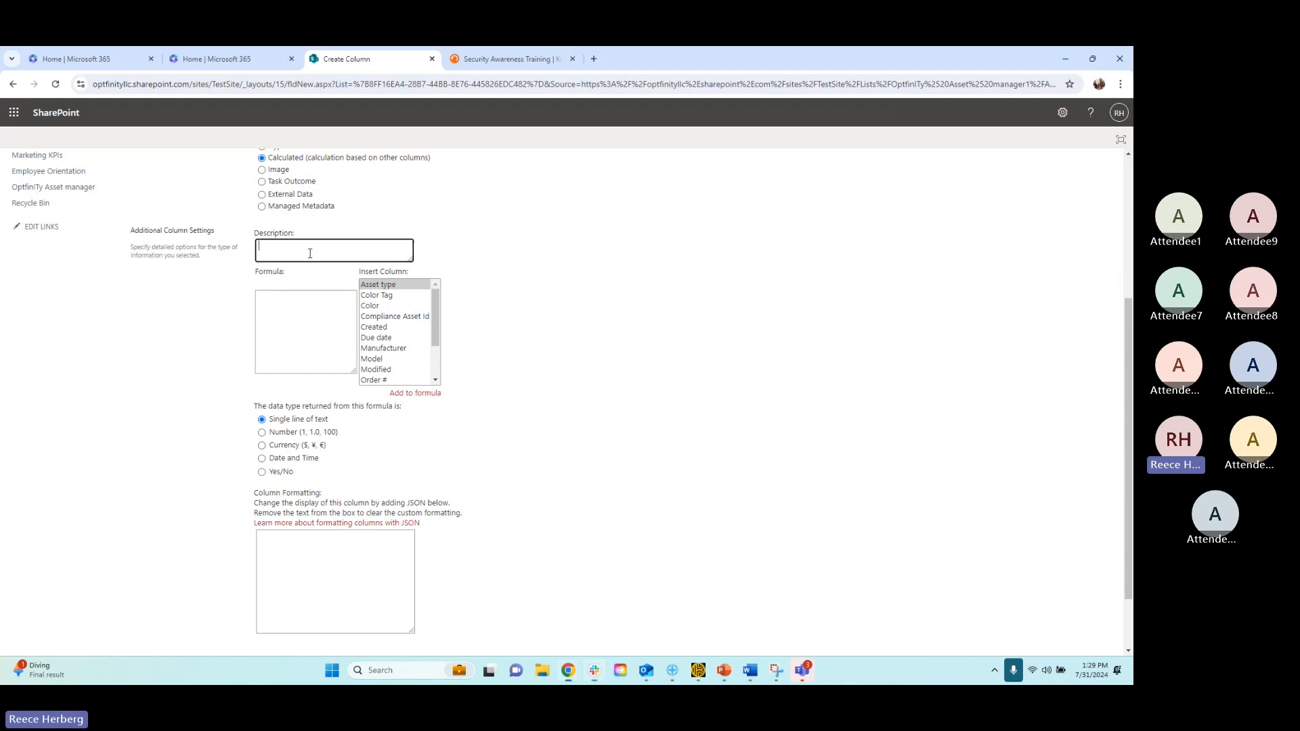
pyautogui.click(291, 312)
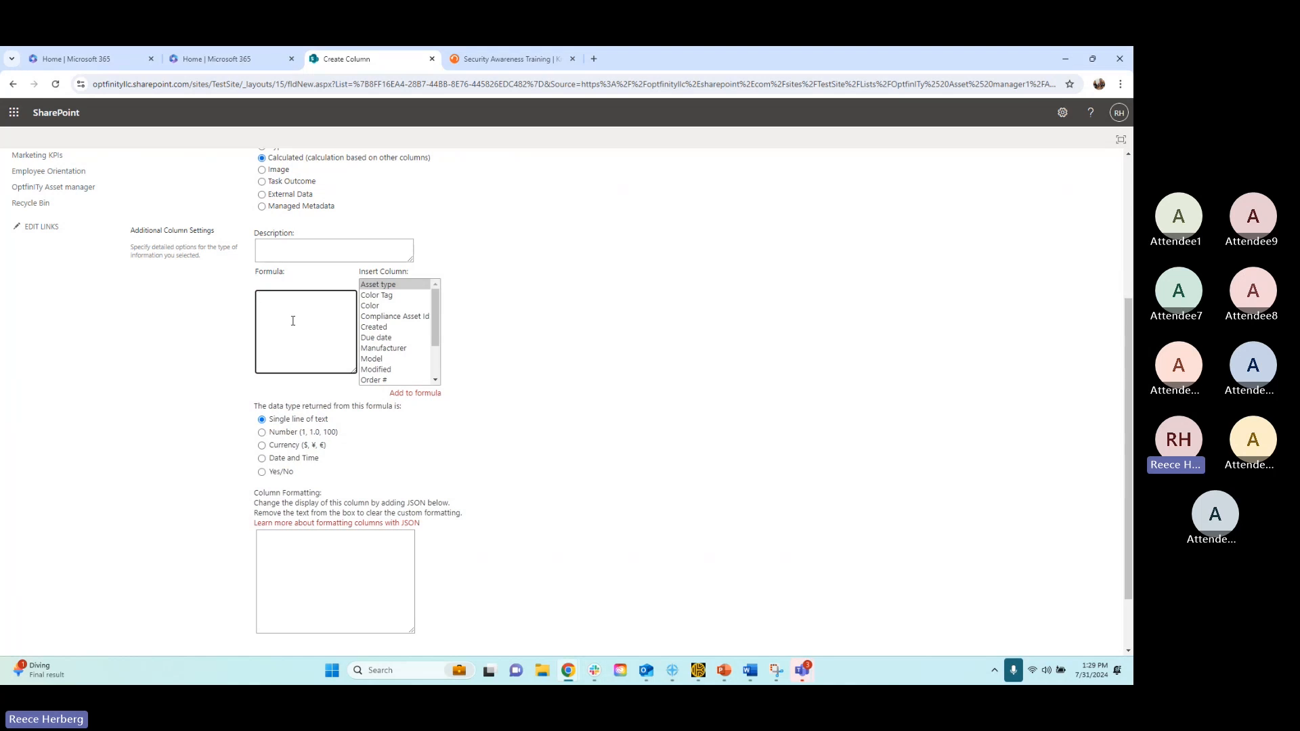
pyautogui.write('=IF(')
pyautogui.doubleClick(373, 338)
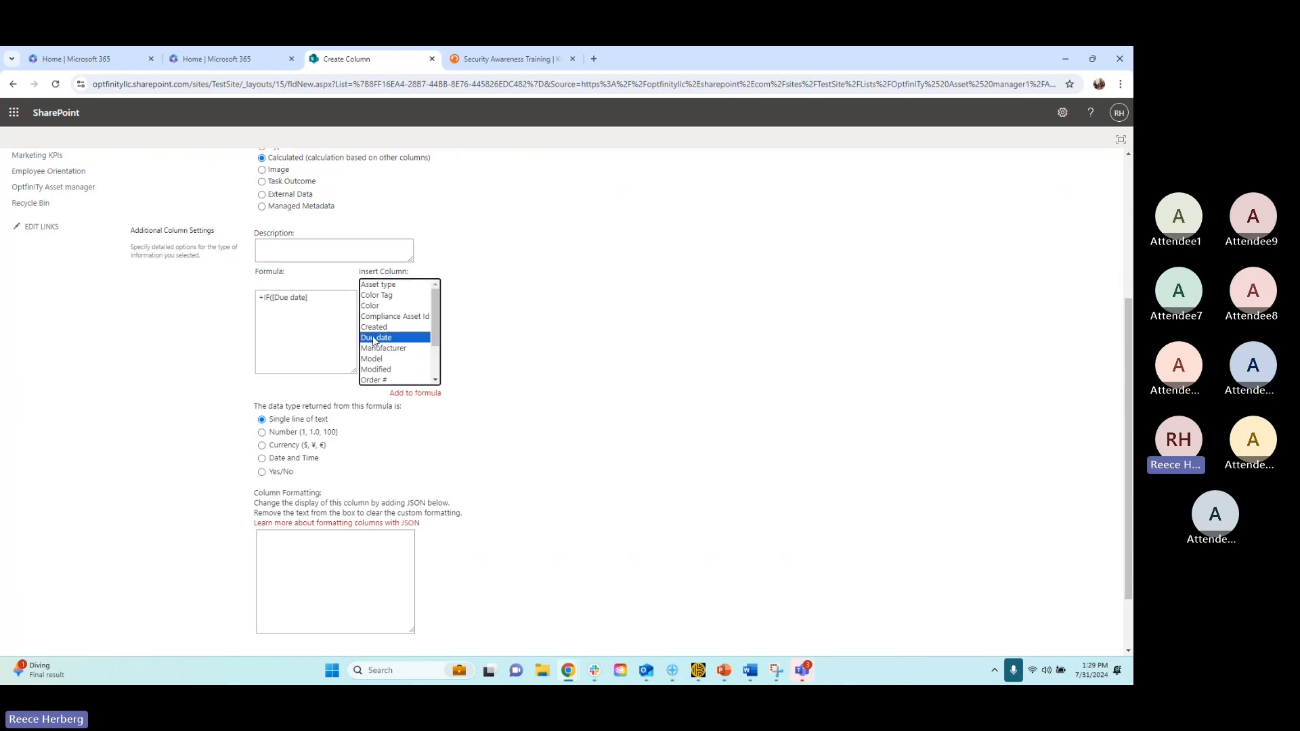
# Complete the formula after [Due date] with <=Today(),"Past Due","Still Time")
pyautogui.click(332, 296)
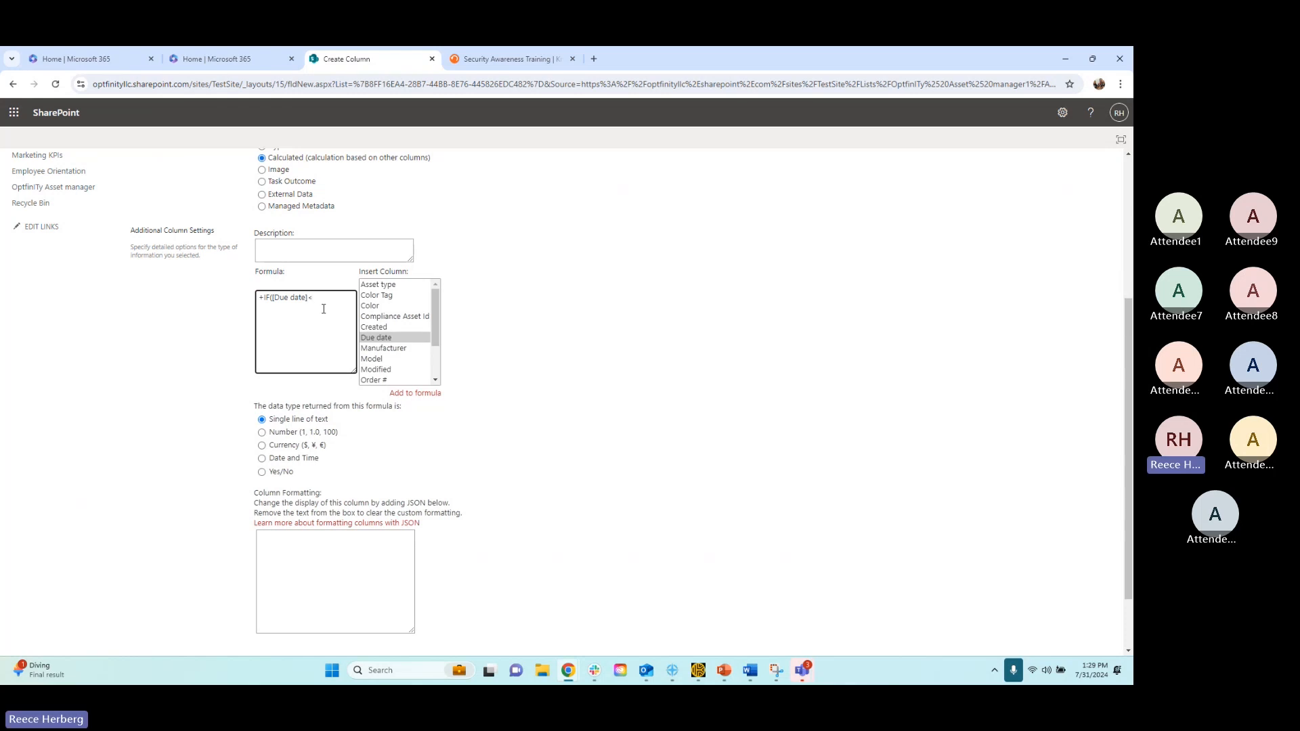
pyautogui.write('<=Today')
pyautogui.write('(),"Past Due"')
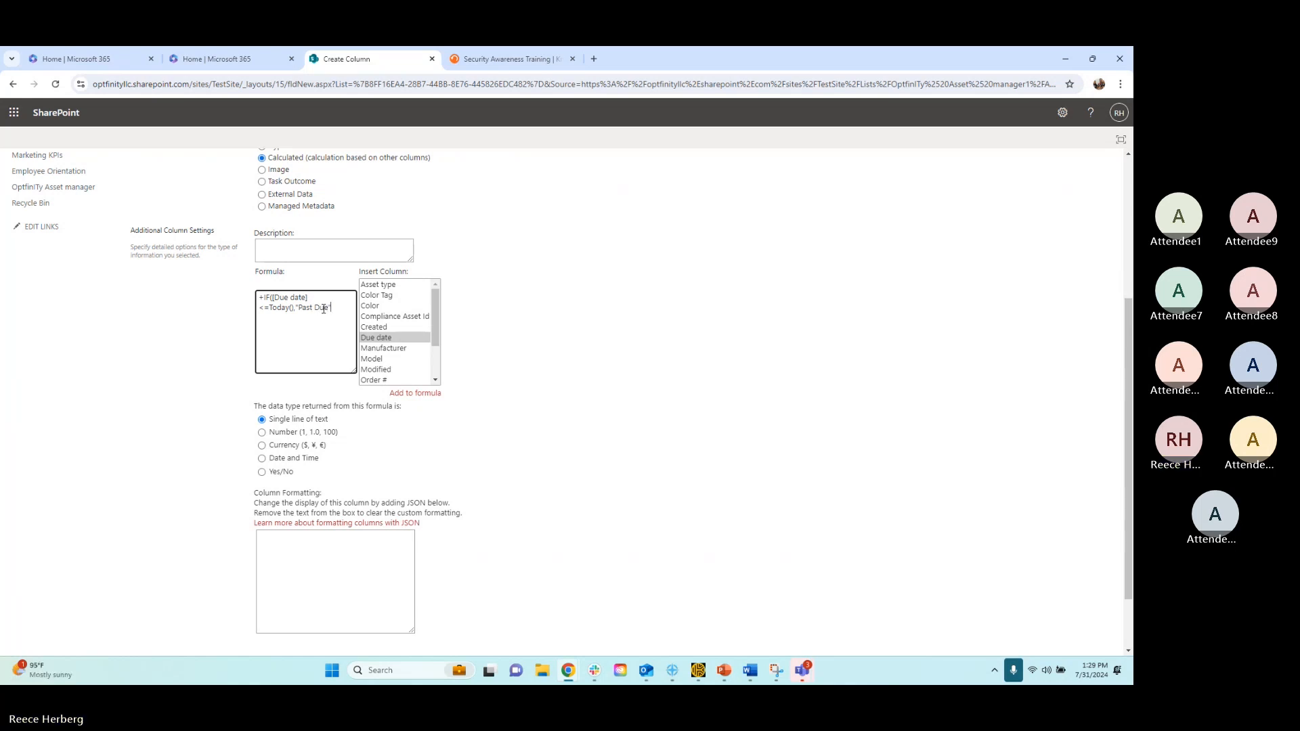
pyautogui.write(',"S')
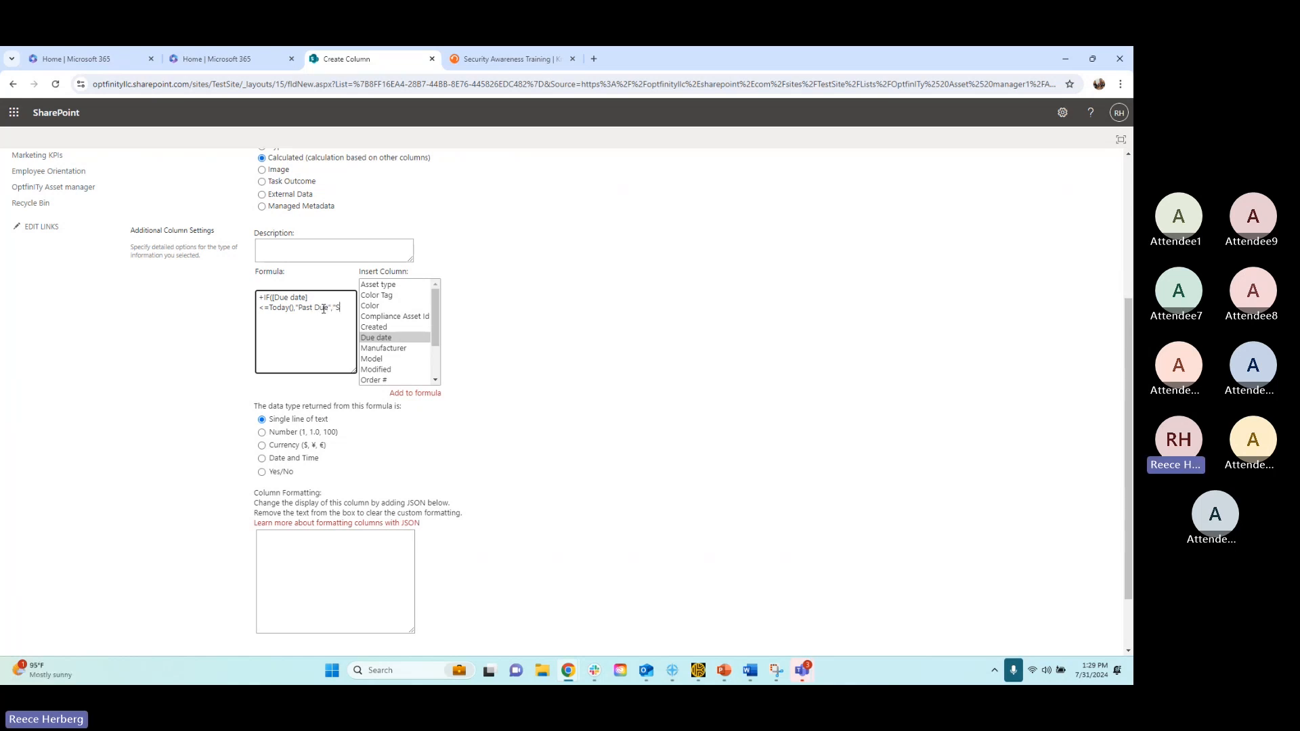
pyautogui.write('till Time")')
# Review the settings of the calculated column and create it
pyautogui.scroll(-1, 488, 363)
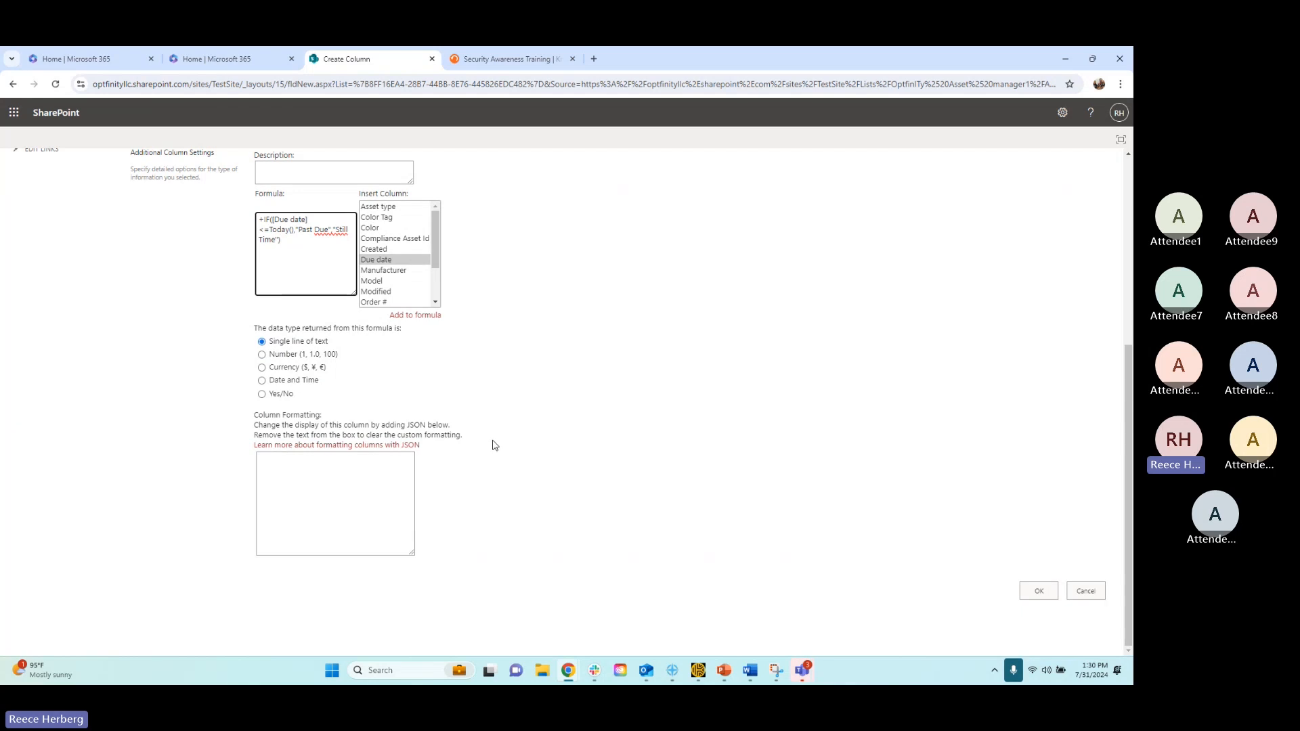
pyautogui.scroll(4, 491, 444)
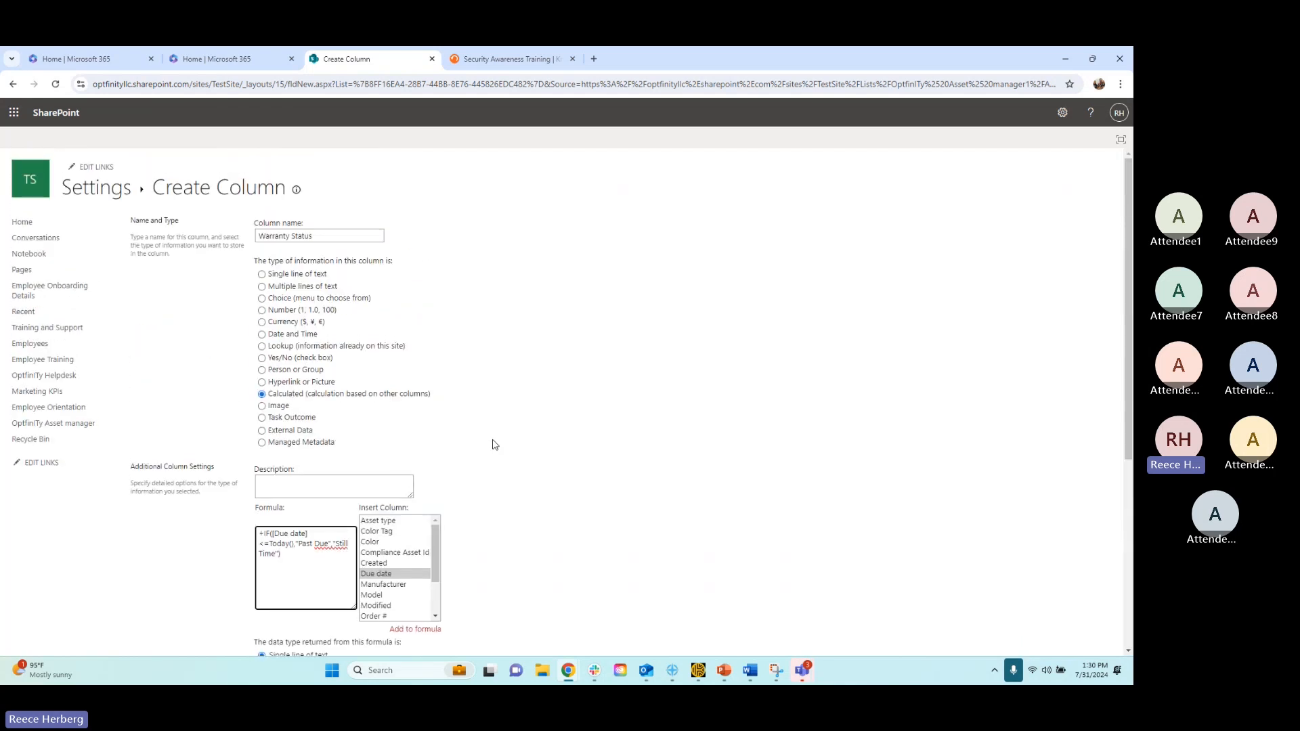
pyautogui.scroll(-1, 542, 437)
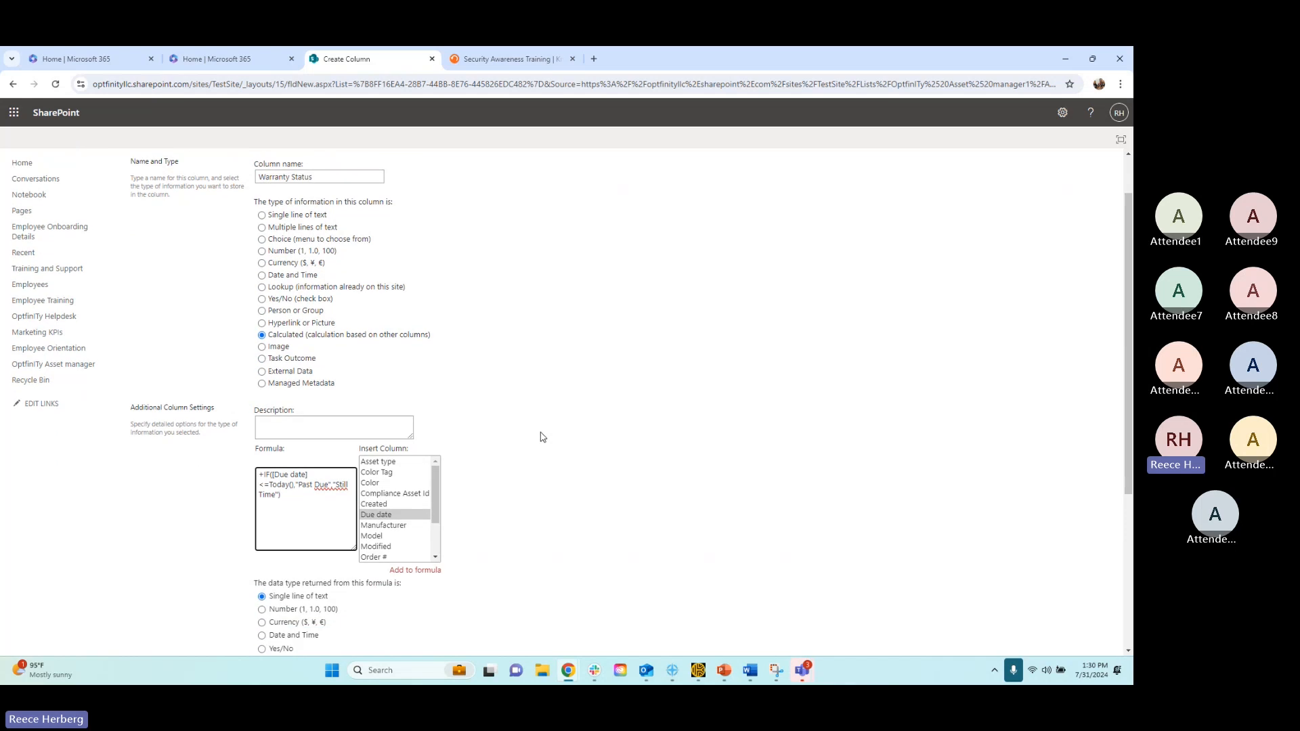
pyautogui.scroll(-4, 512, 415)
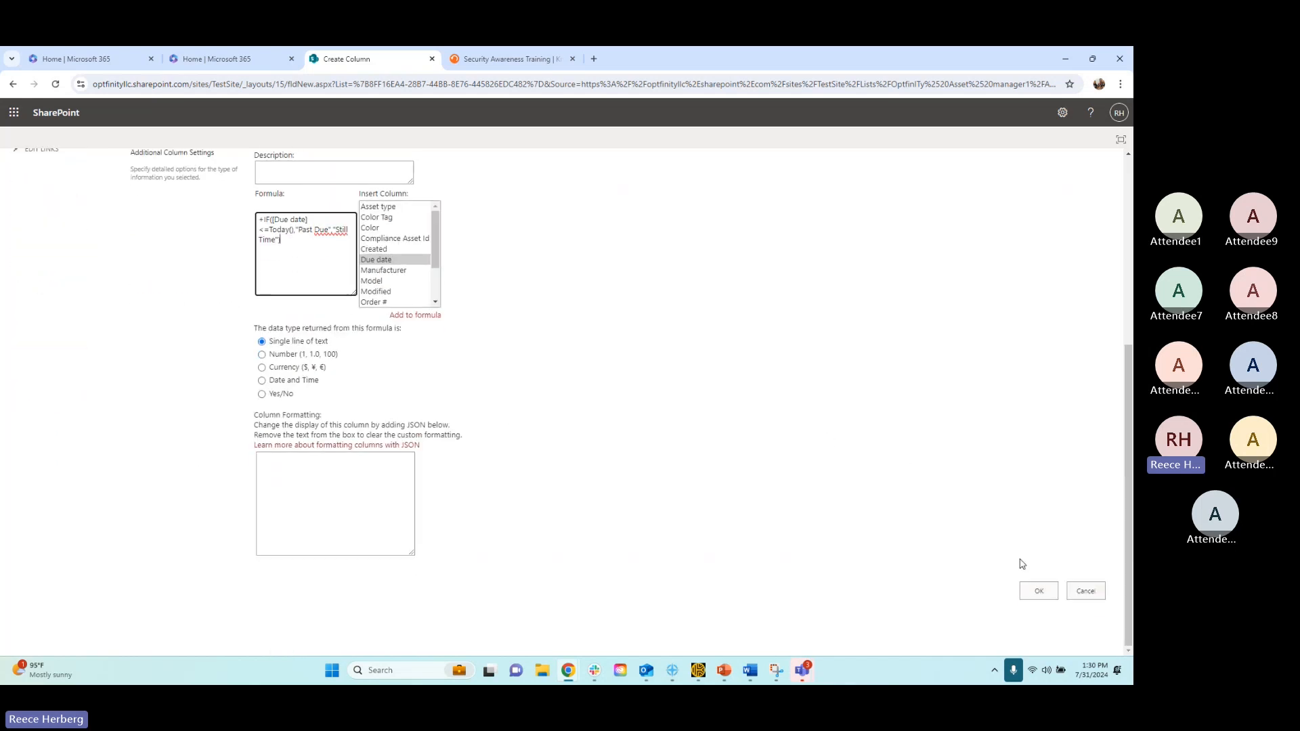
pyautogui.click(1037, 591)
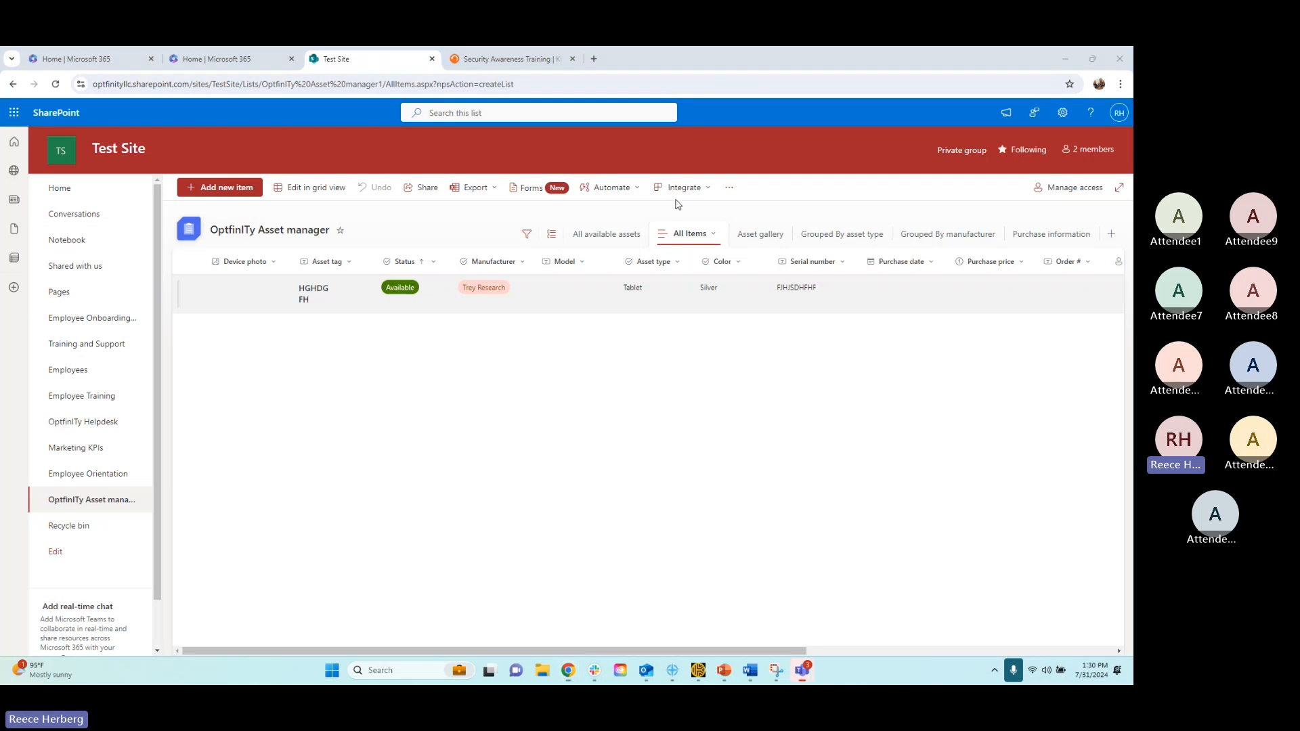
# Reload the asset list and compare the item's Warranty Status with its Due date
pyautogui.click(56, 85)
pyautogui.moveTo(379, 654); pyautogui.dragTo(687, 652)
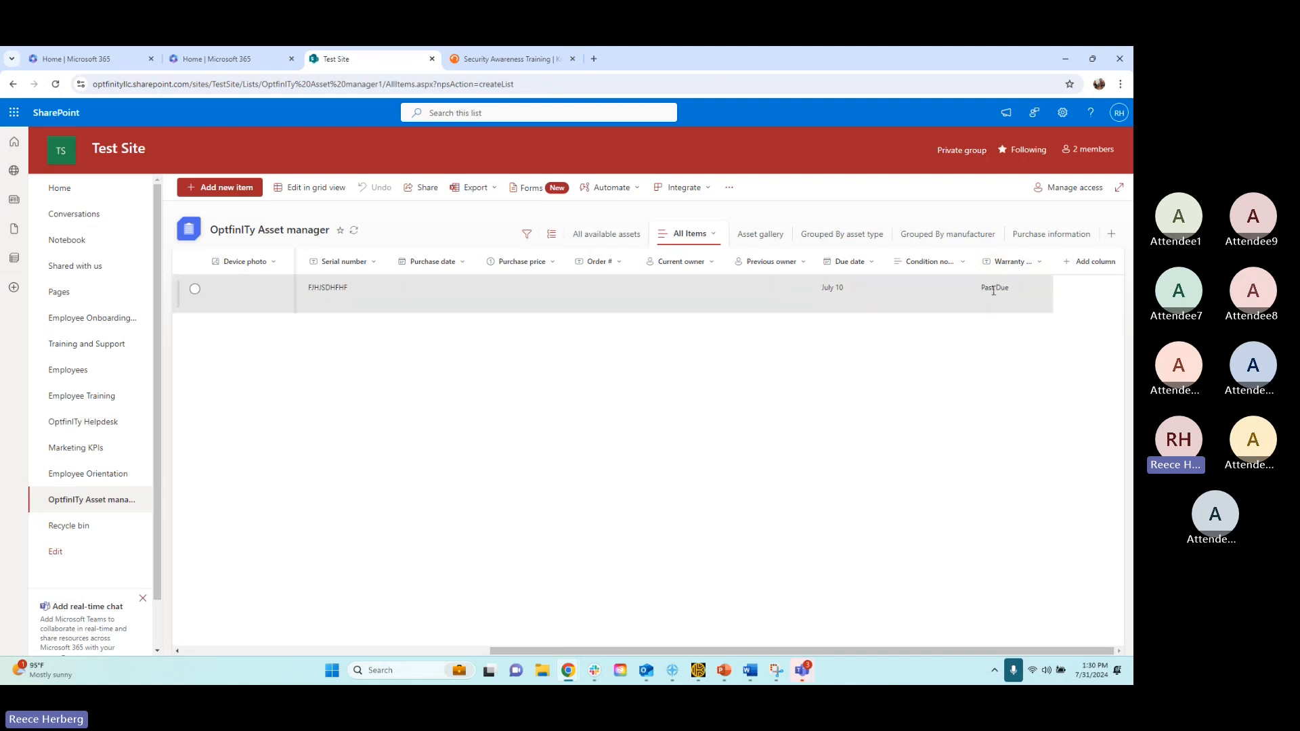
pyautogui.moveTo(980, 289); pyautogui.dragTo(1012, 292)
pyautogui.click(982, 411)
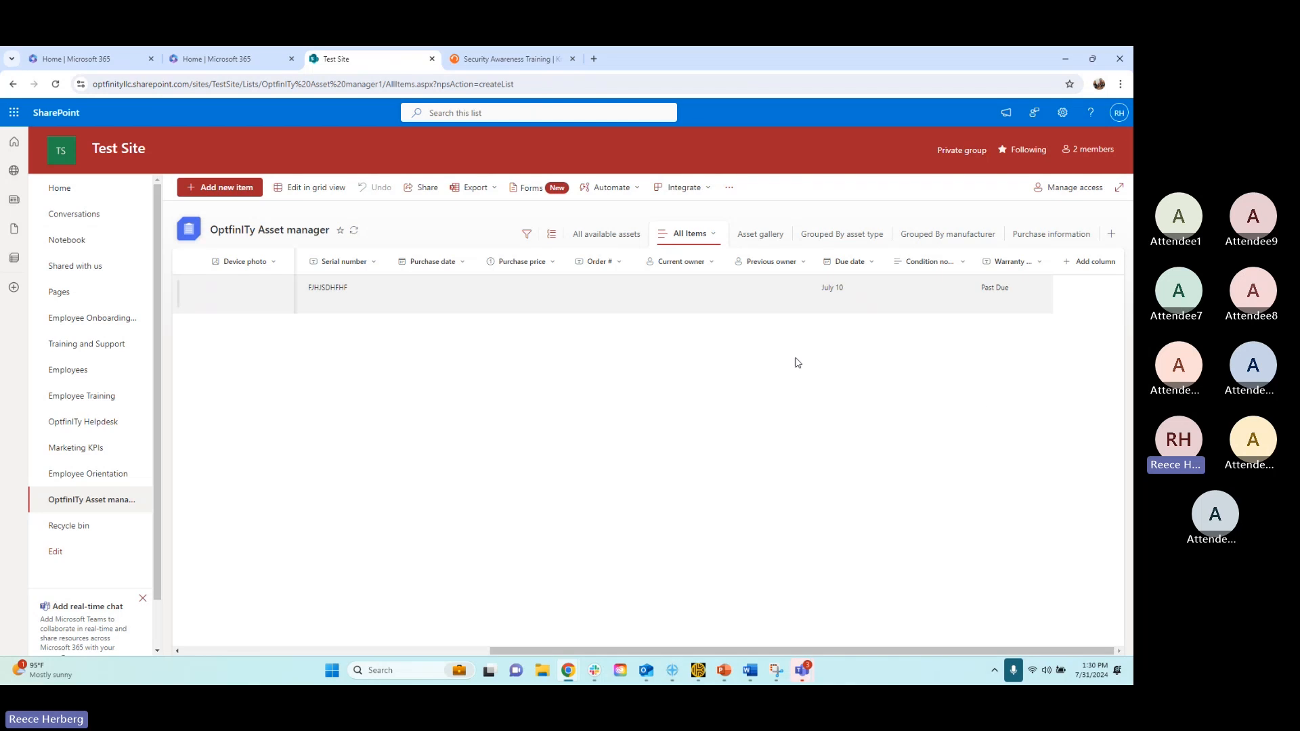
pyautogui.moveTo(819, 288); pyautogui.dragTo(844, 289)
pyautogui.click(923, 368)
# Start adding another column after Warranty Status, using the page that offers all column types
pyautogui.click(1089, 264)
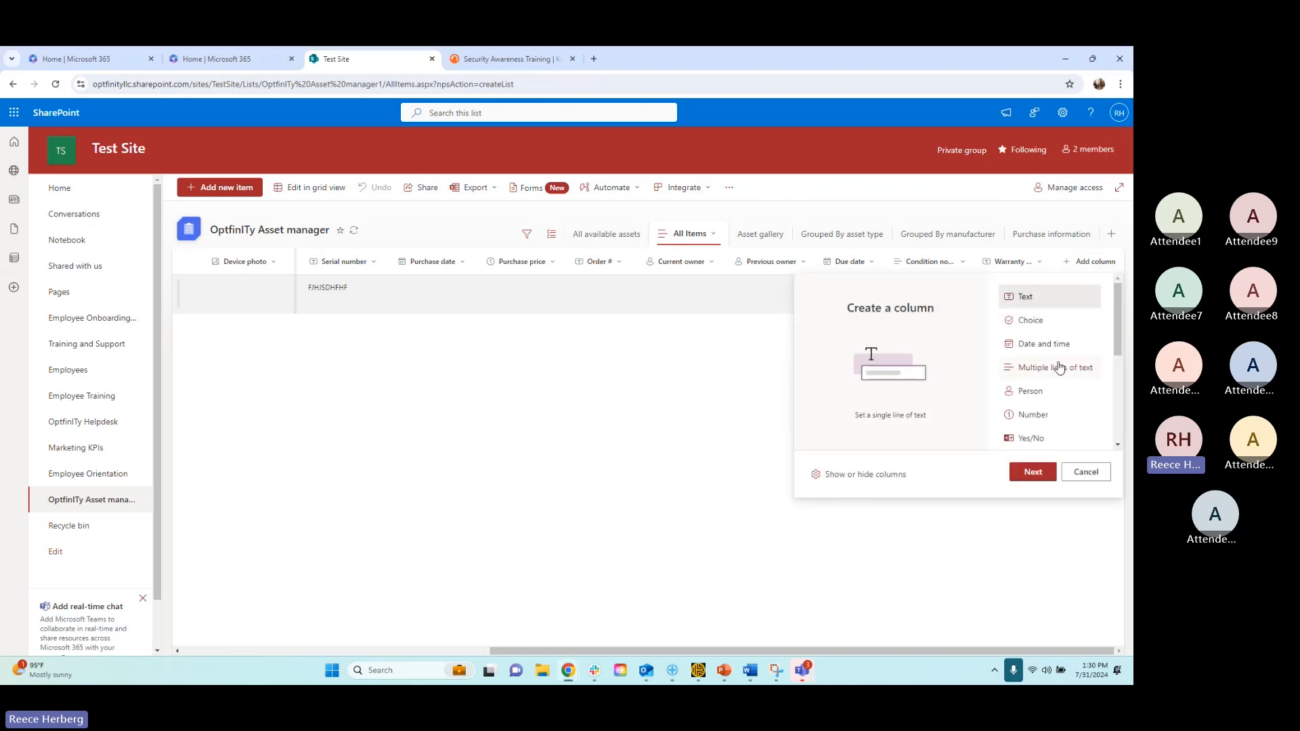
pyautogui.scroll(-3, 1060, 367)
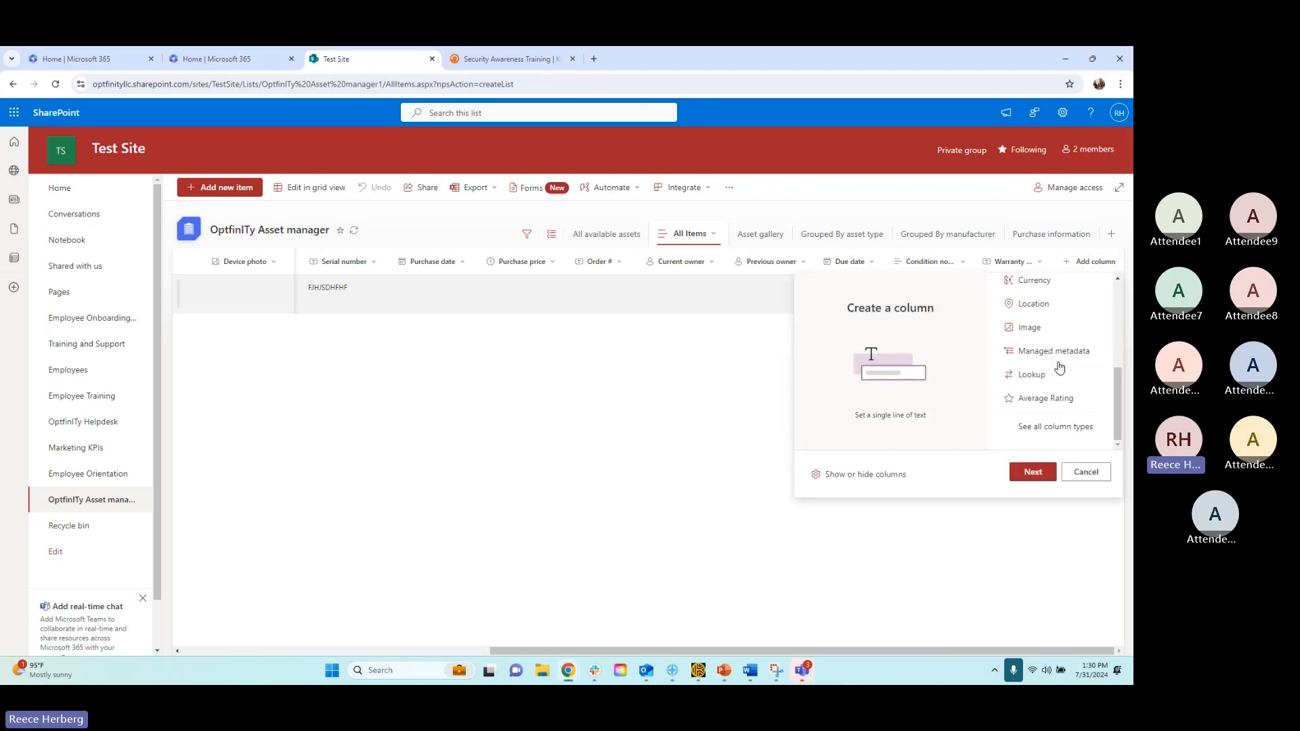
pyautogui.click(1036, 431)
pyautogui.click(1032, 472)
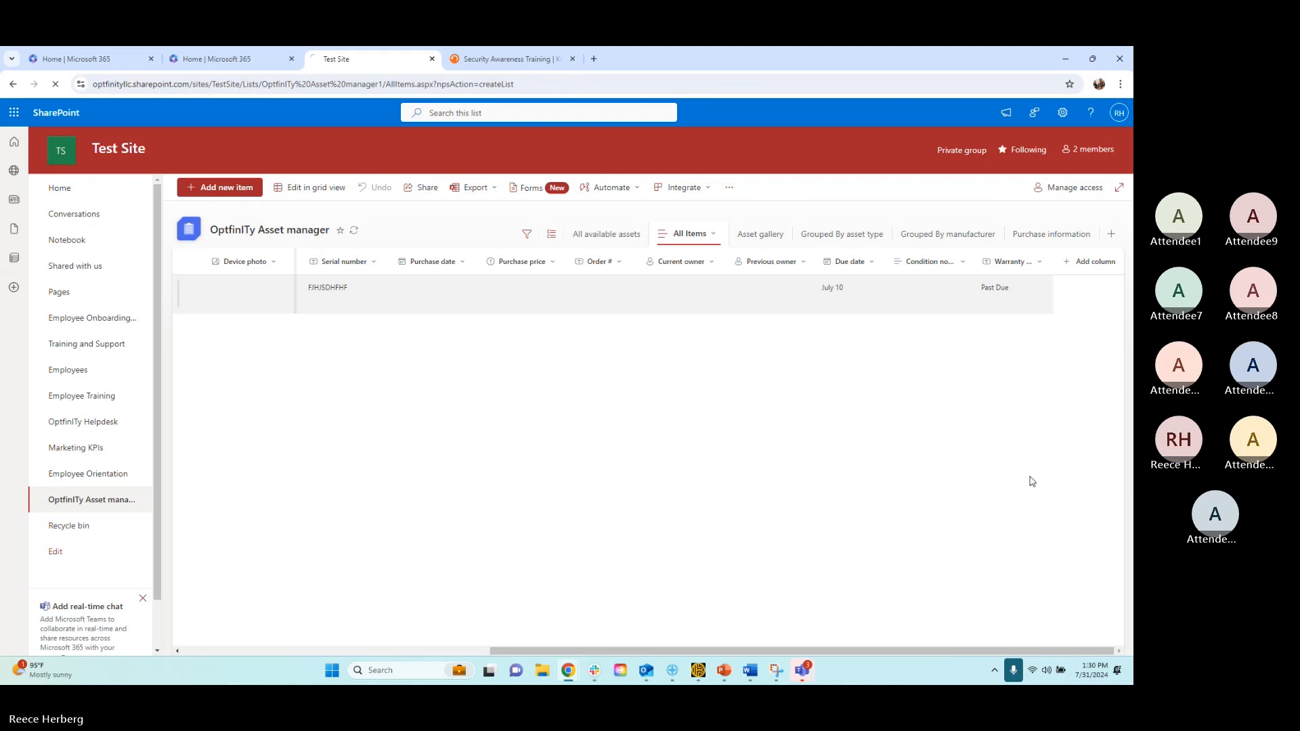
# Make the new column a Lookup of information already on this site and name it "Employee"
pyautogui.click(262, 346)
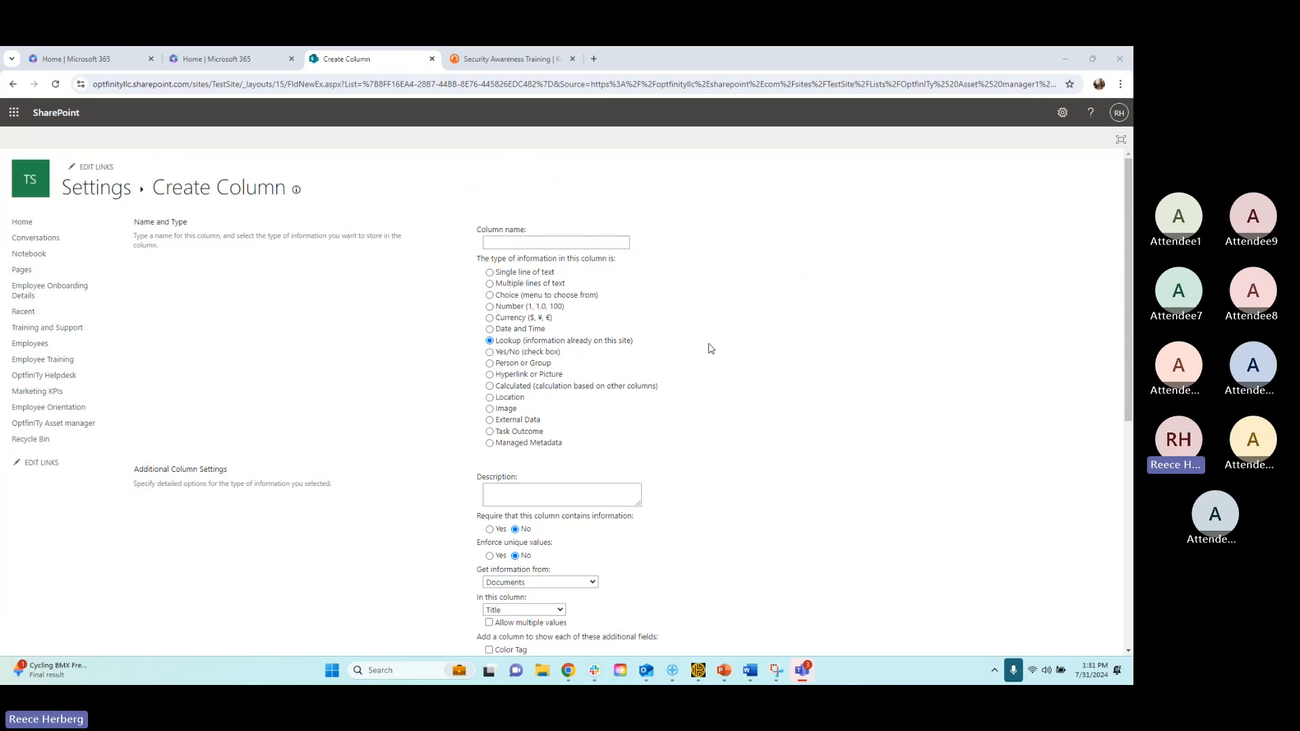
pyautogui.scroll(-1, 697, 338)
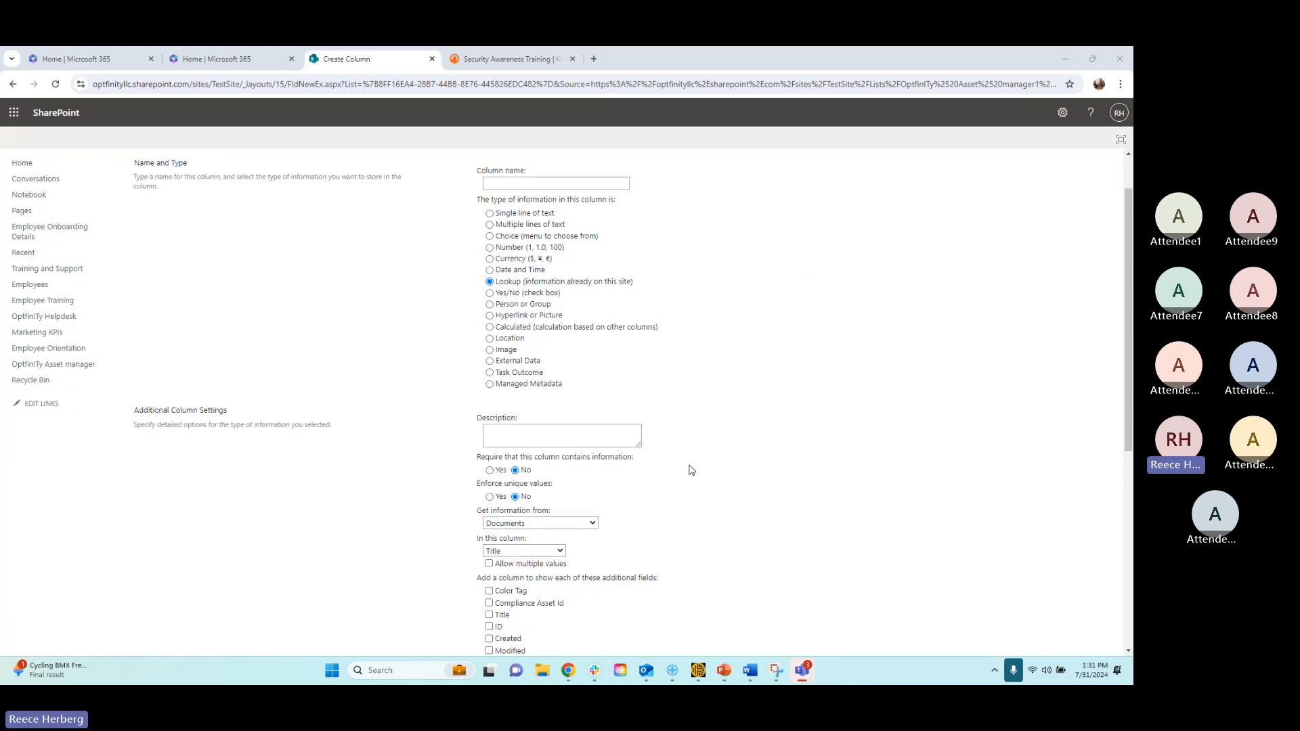
pyautogui.click(508, 187)
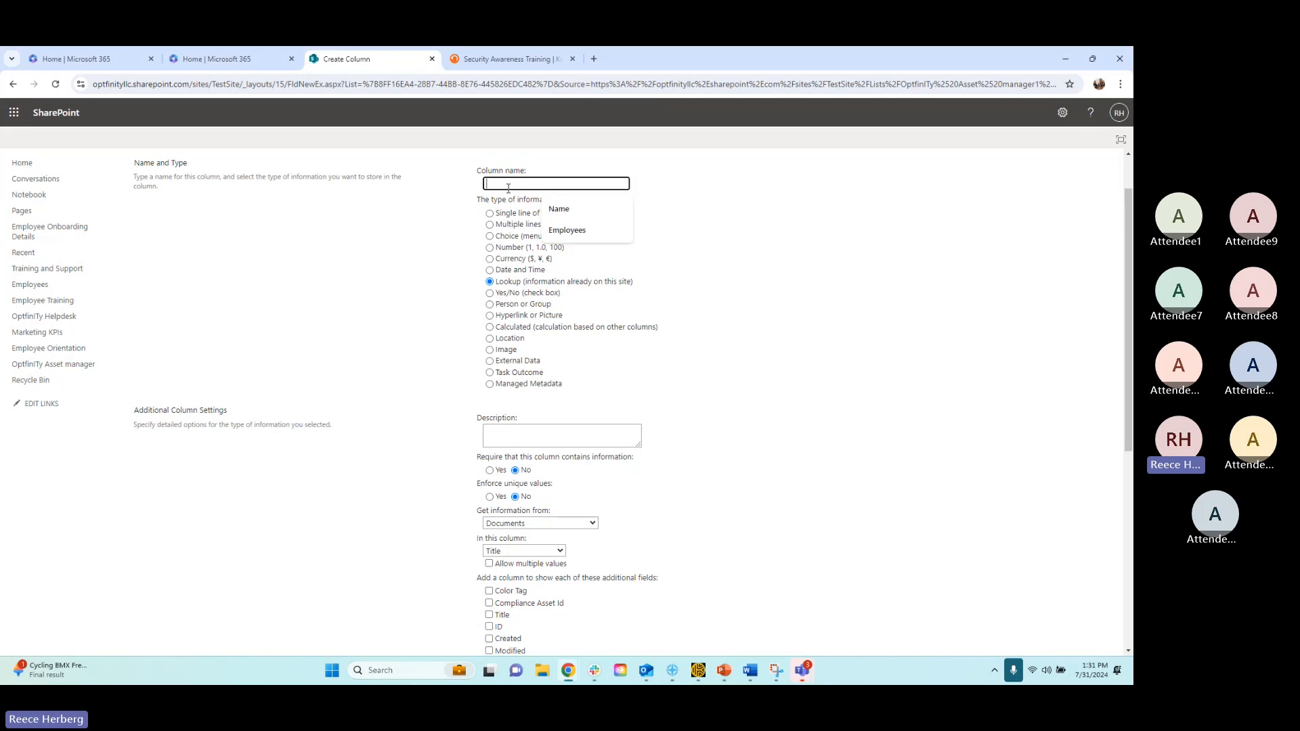
pyautogui.write('Employee')
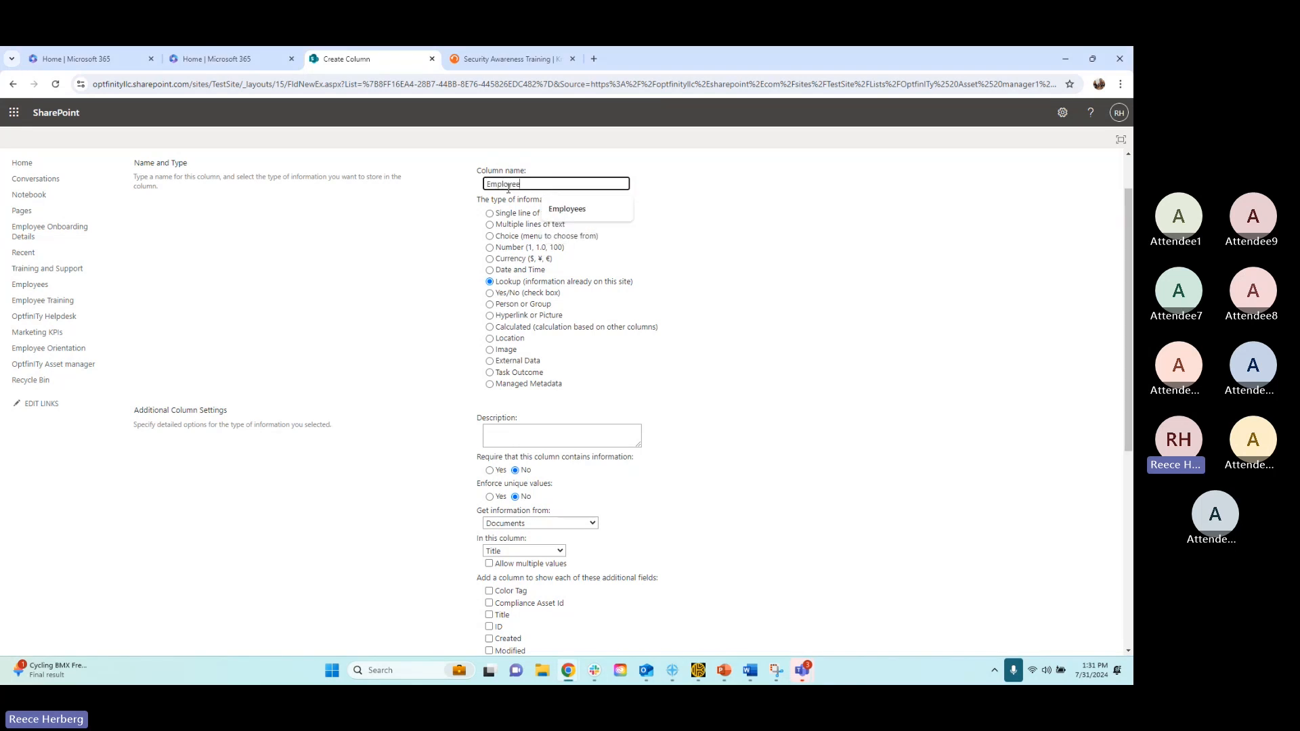
pyautogui.click(918, 399)
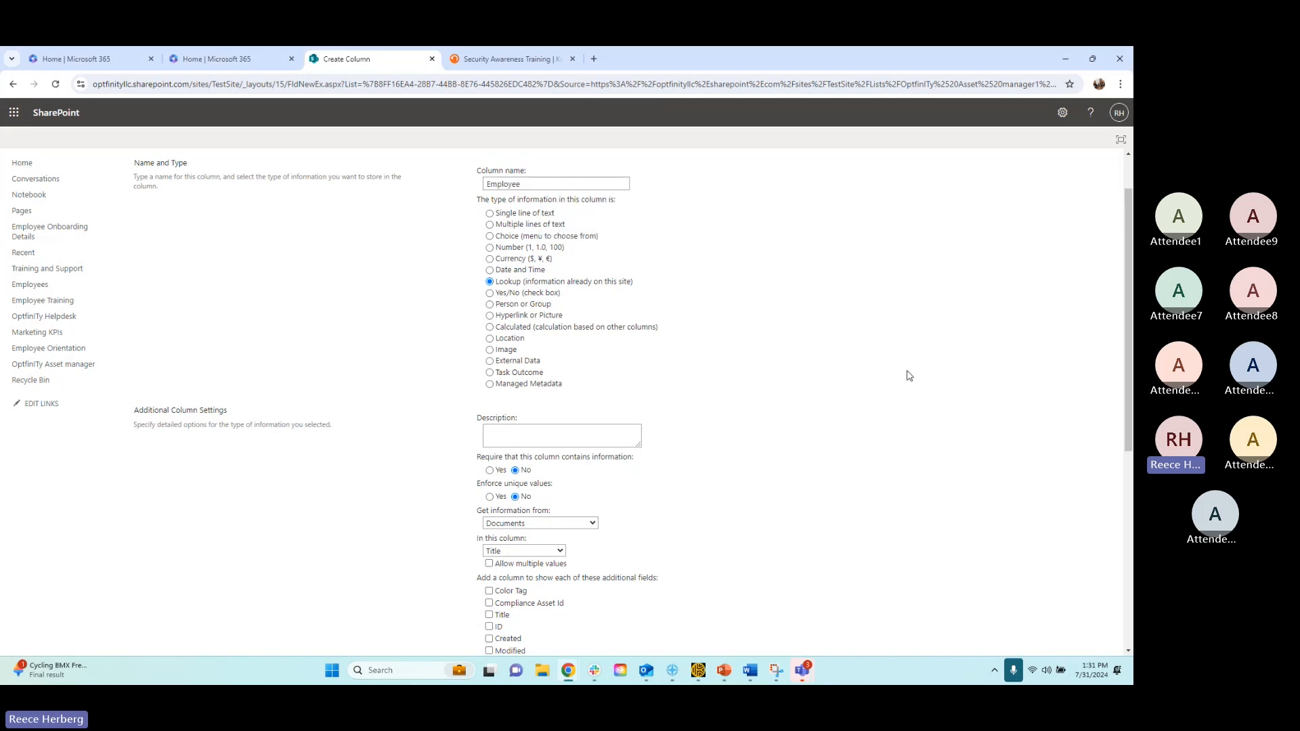
# Set the Employee lookup column to get its information from the Employees list
pyautogui.scroll(-3, 881, 396)
pyautogui.scroll(4, 873, 393)
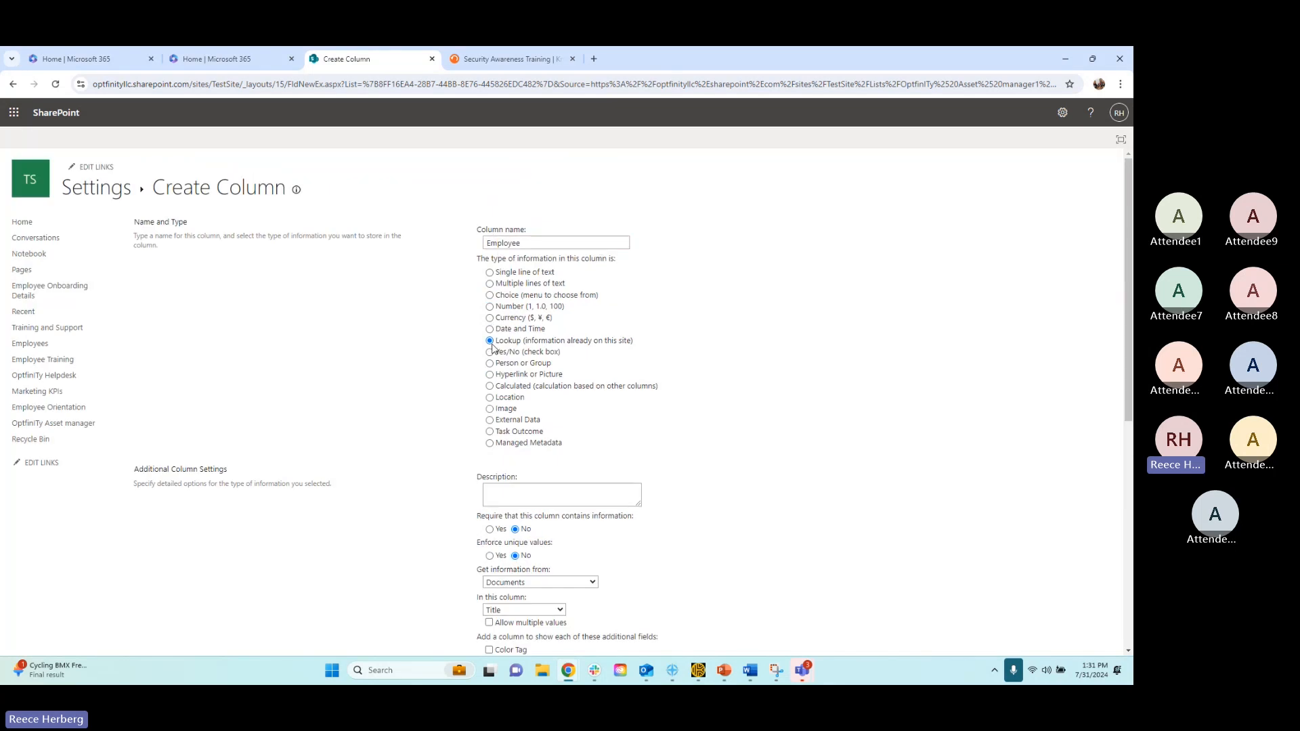
pyautogui.scroll(-1, 522, 409)
pyautogui.scroll(-3, 522, 409)
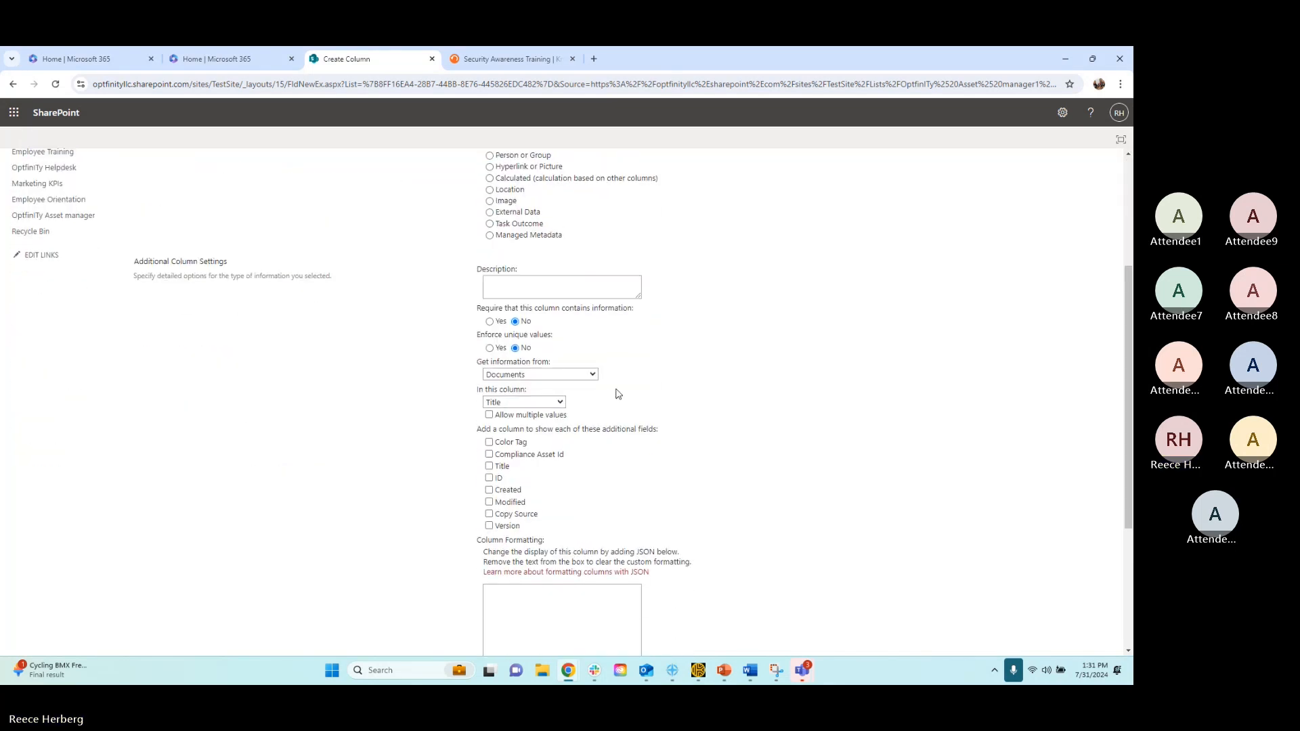
pyautogui.click(549, 347)
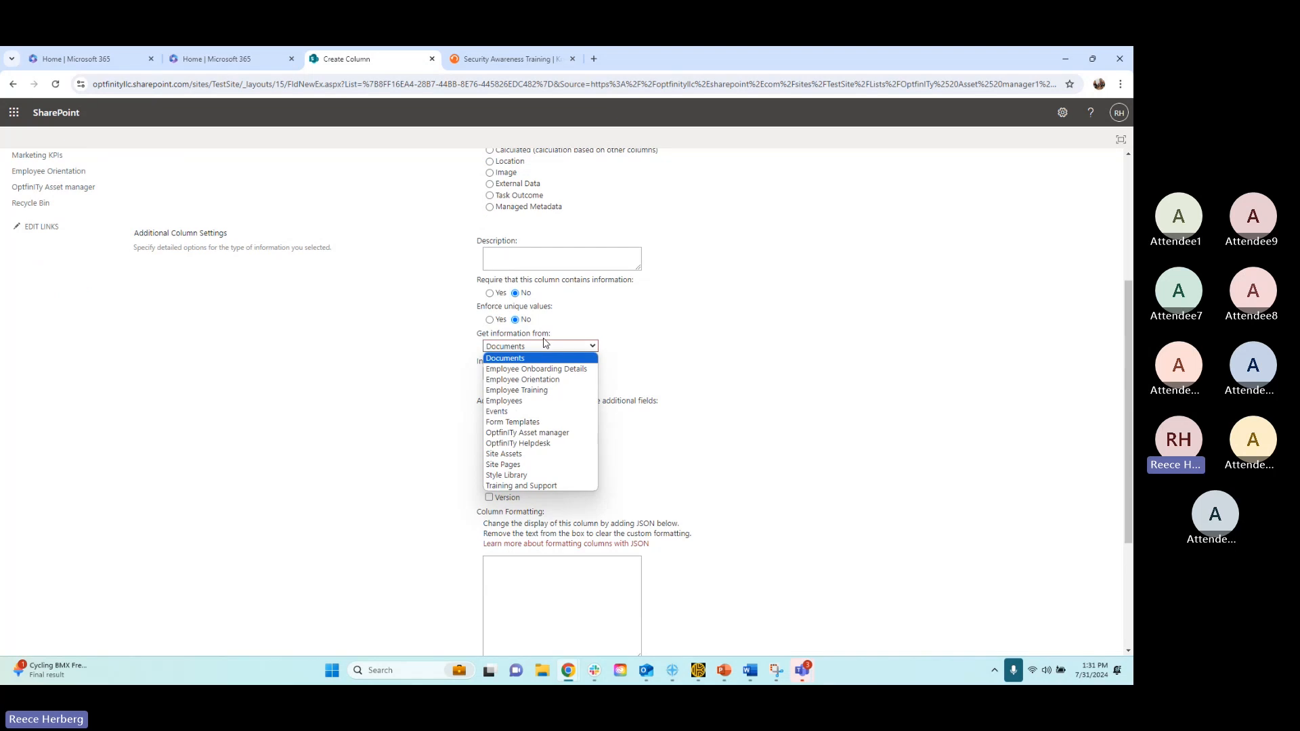
pyautogui.click(504, 401)
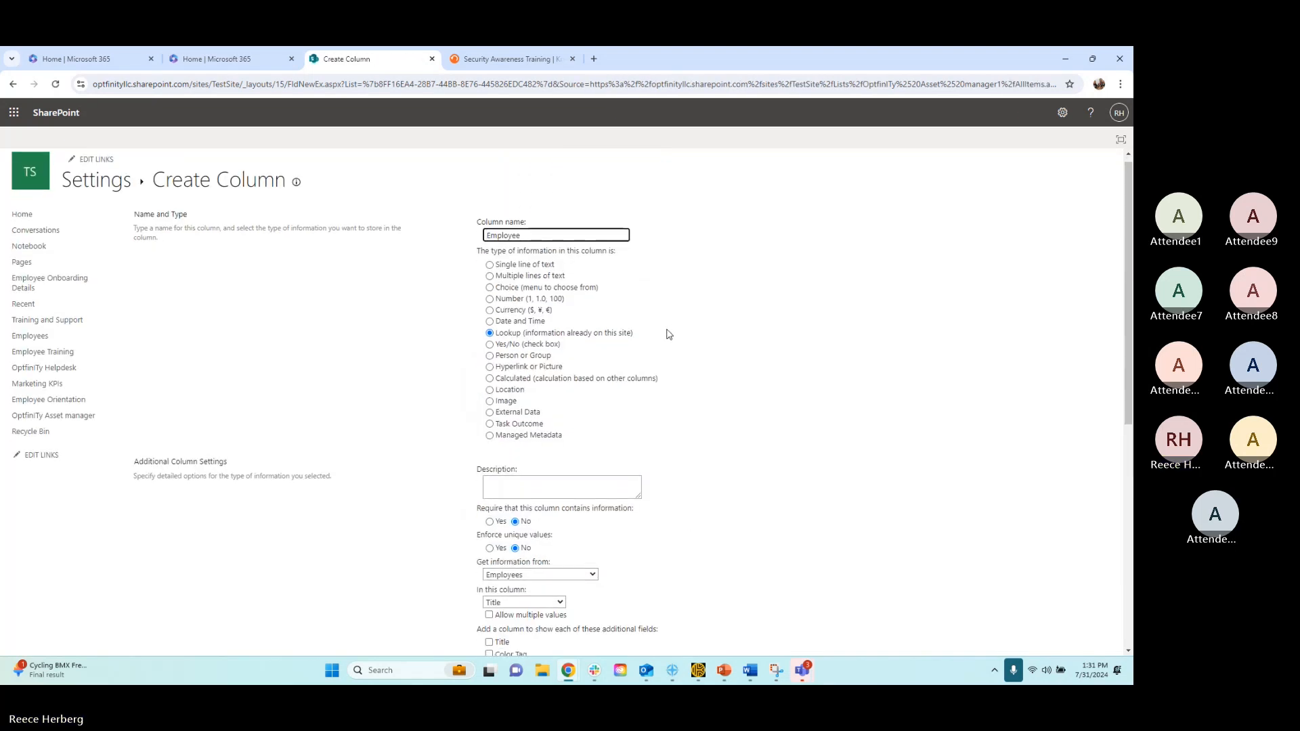
# Keep Title as the lookup's source column and create the Employee column
pyautogui.click(524, 373)
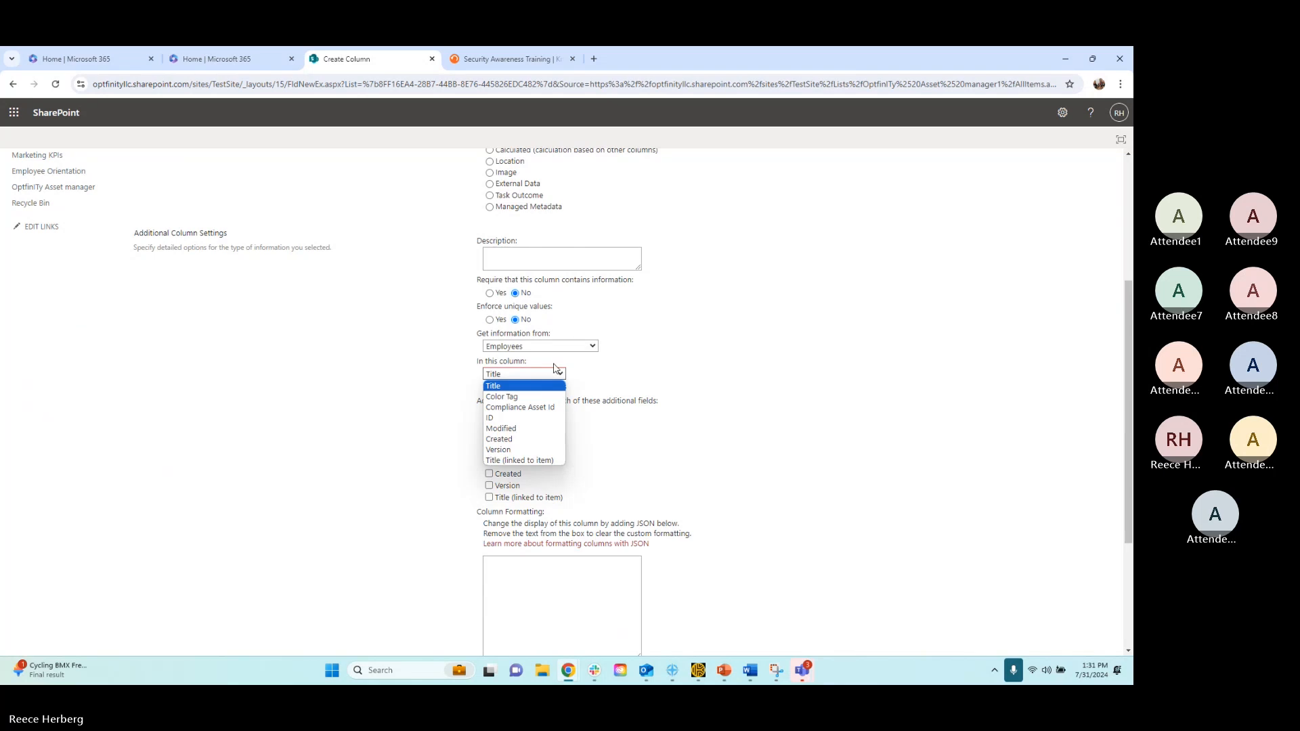
pyautogui.click(636, 381)
pyautogui.scroll(-3, 637, 381)
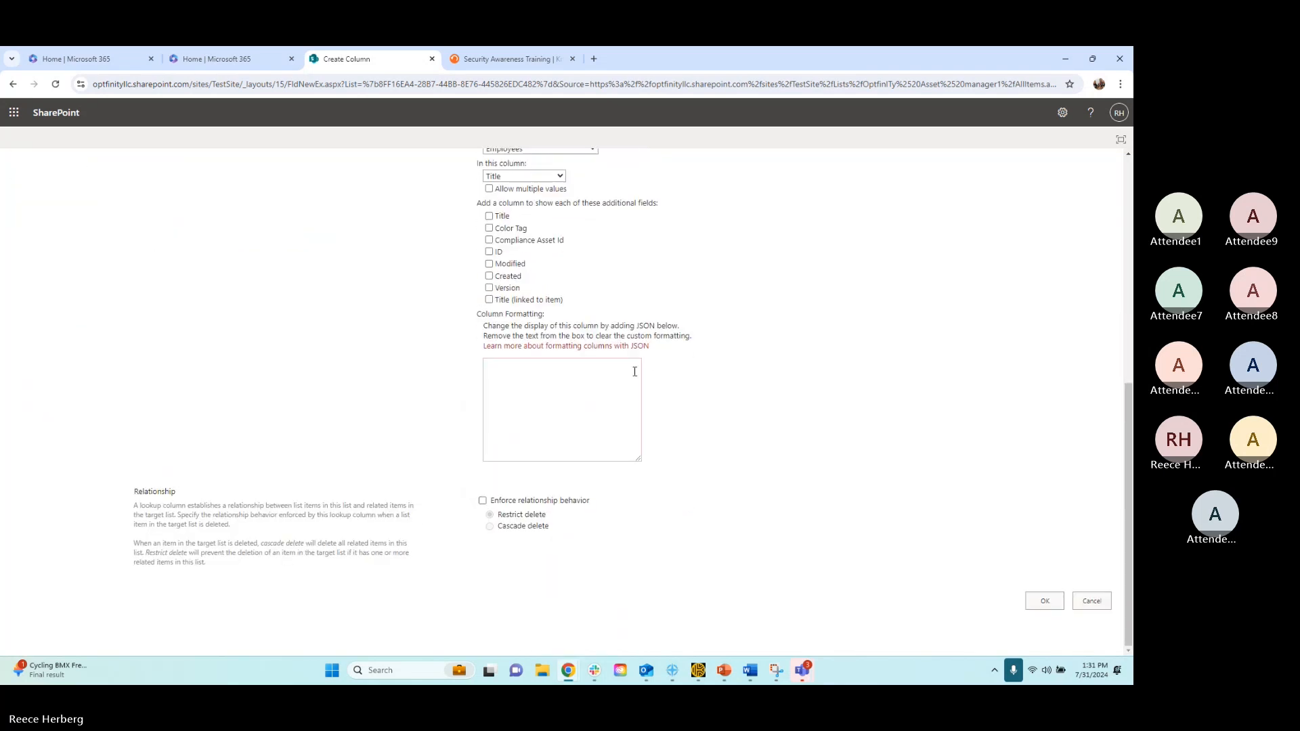
pyautogui.click(1045, 603)
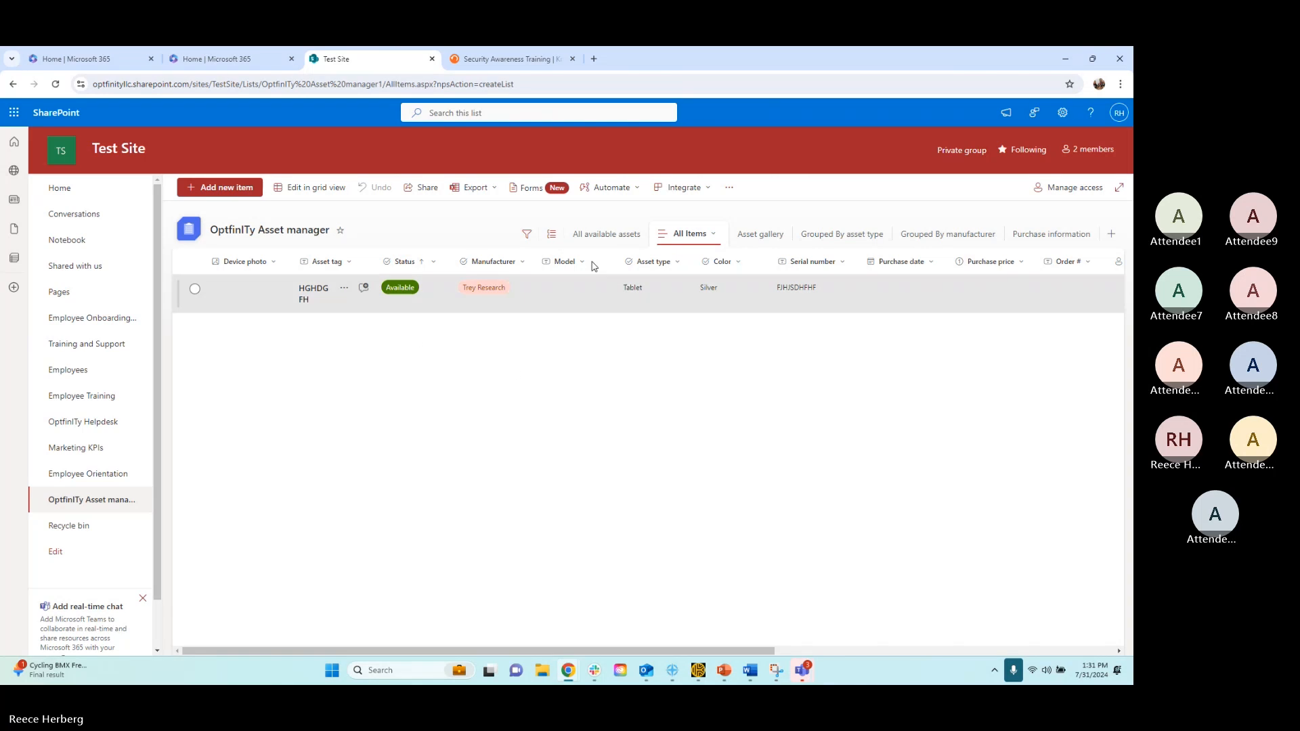
pyautogui.moveTo(453, 652); pyautogui.dragTo(454, 647)
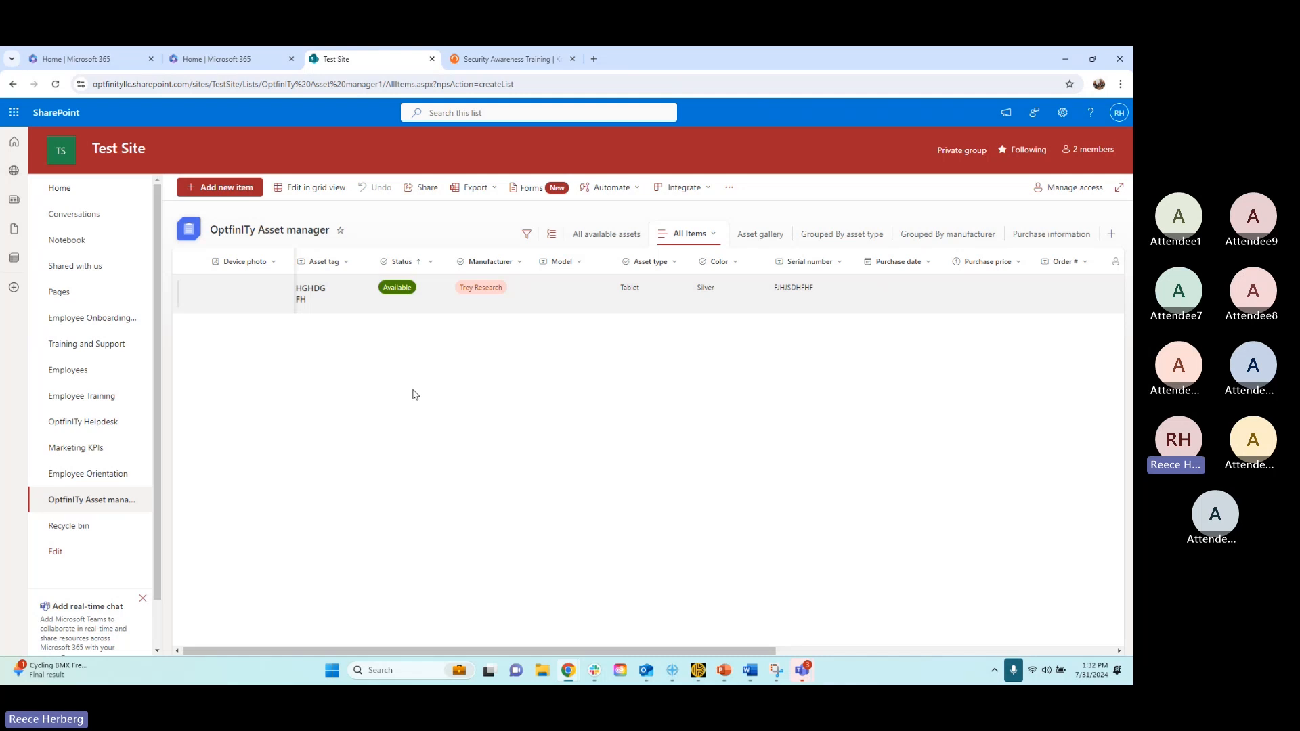
pyautogui.moveTo(419, 650); pyautogui.dragTo(327, 617)
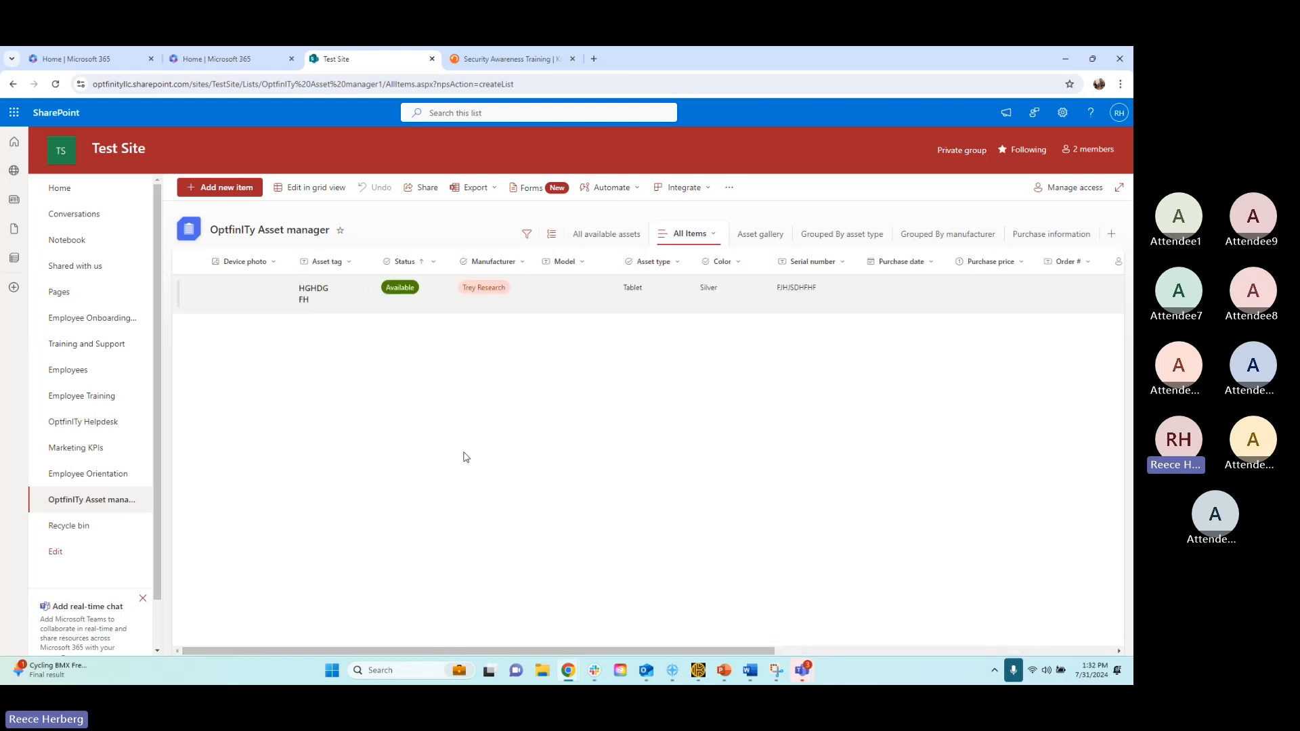